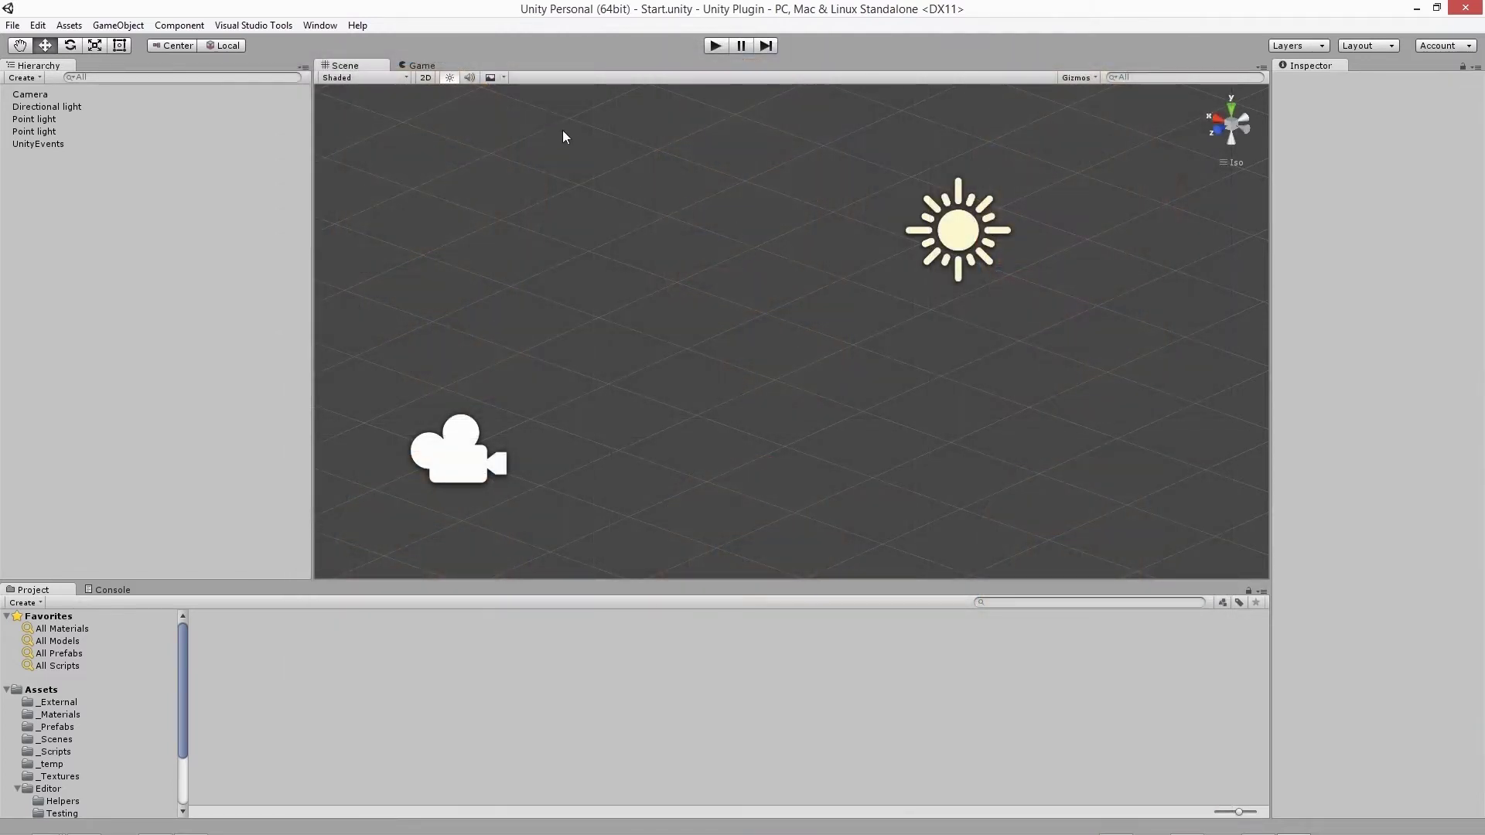
Step: Open the NaturalFront 3D Facial Animation Plugin from the Window menu and start the photo-to-3D-model wizard
click(331, 27)
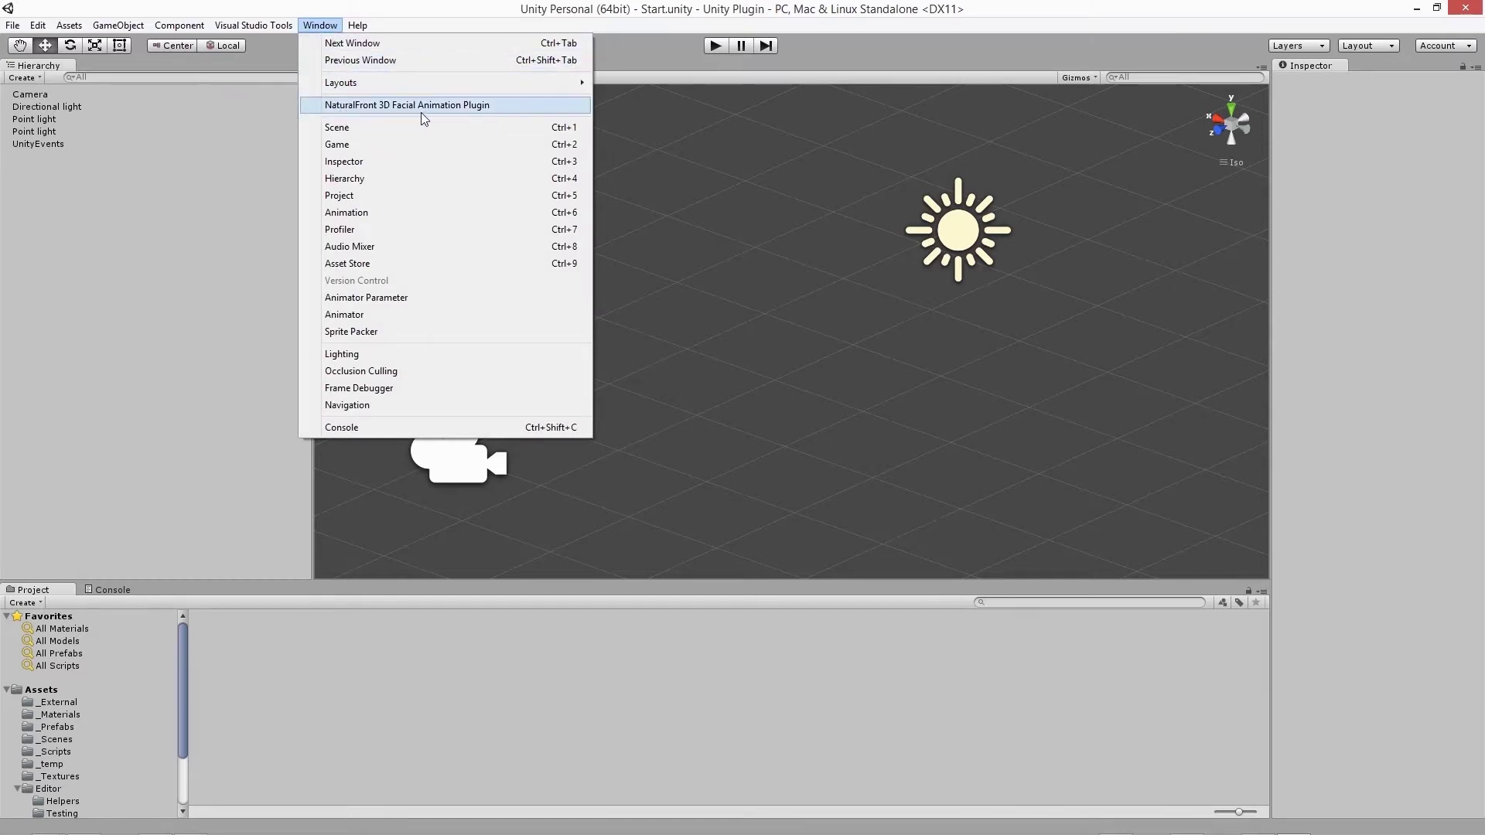
click(507, 111)
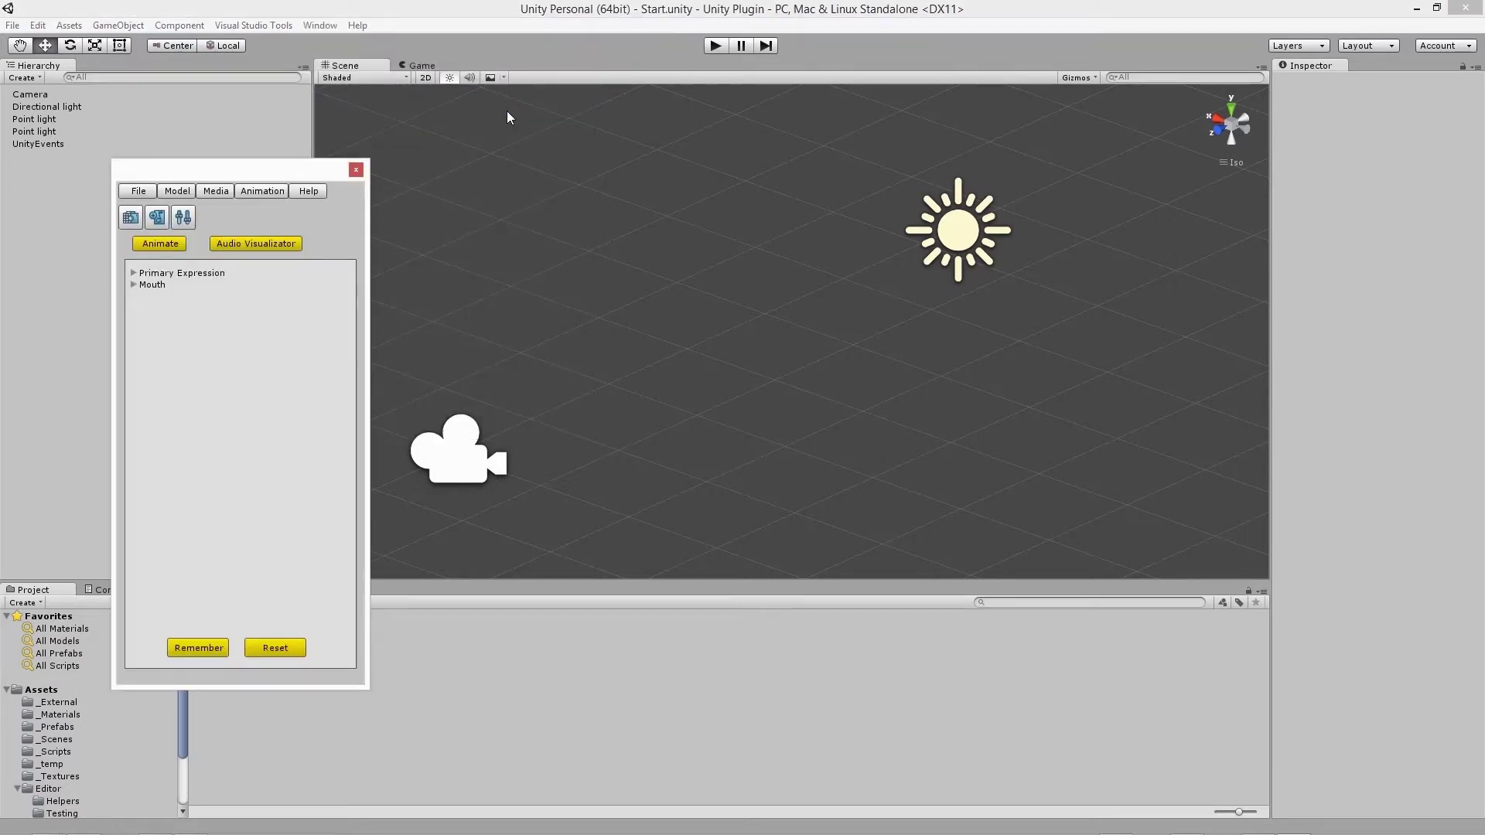
click(130, 220)
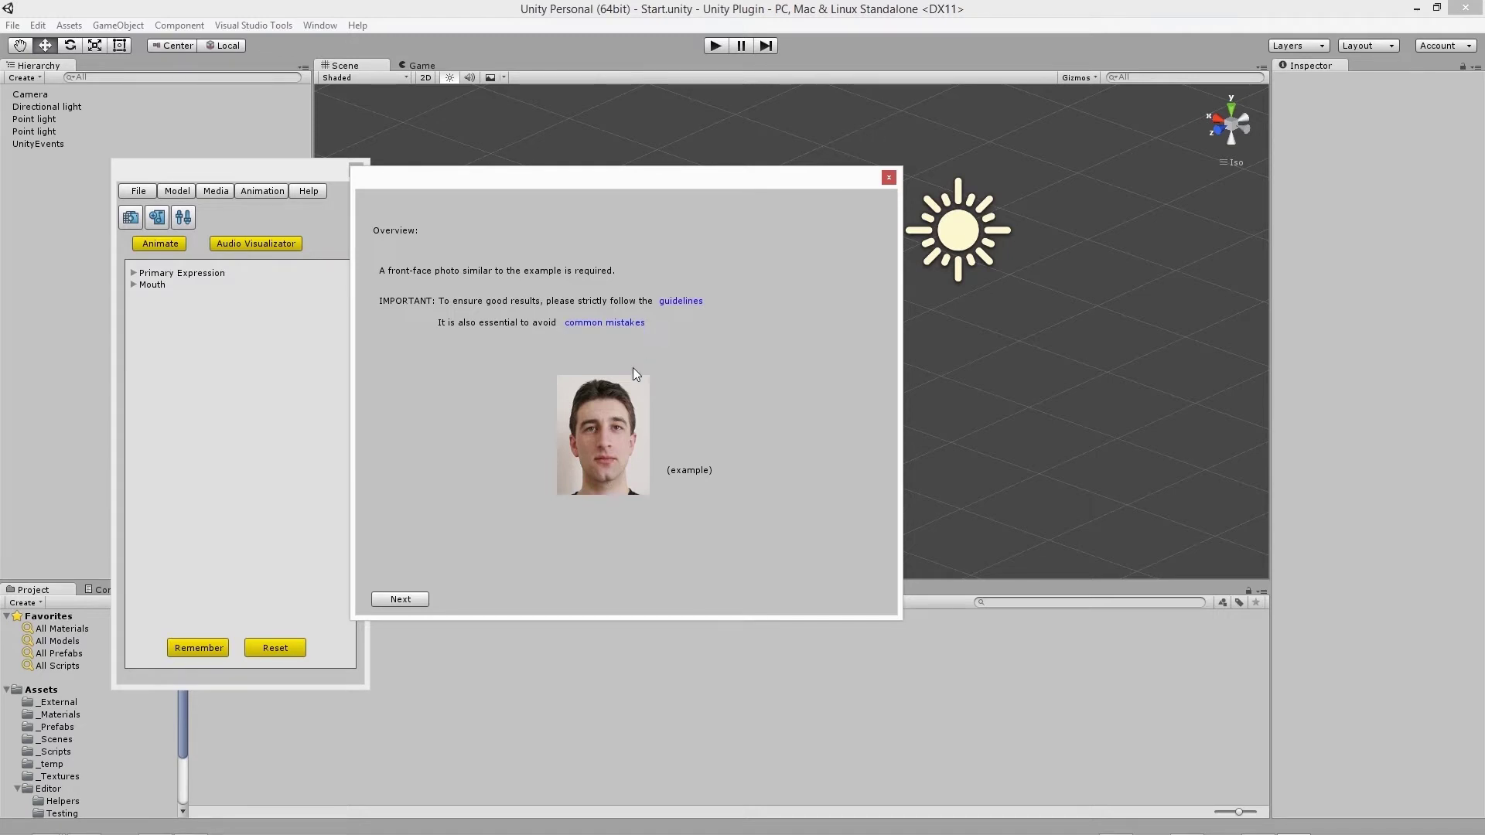
Step: Load Headshot.jpg as the frontal photo and advance to marking the facial points
click(399, 600)
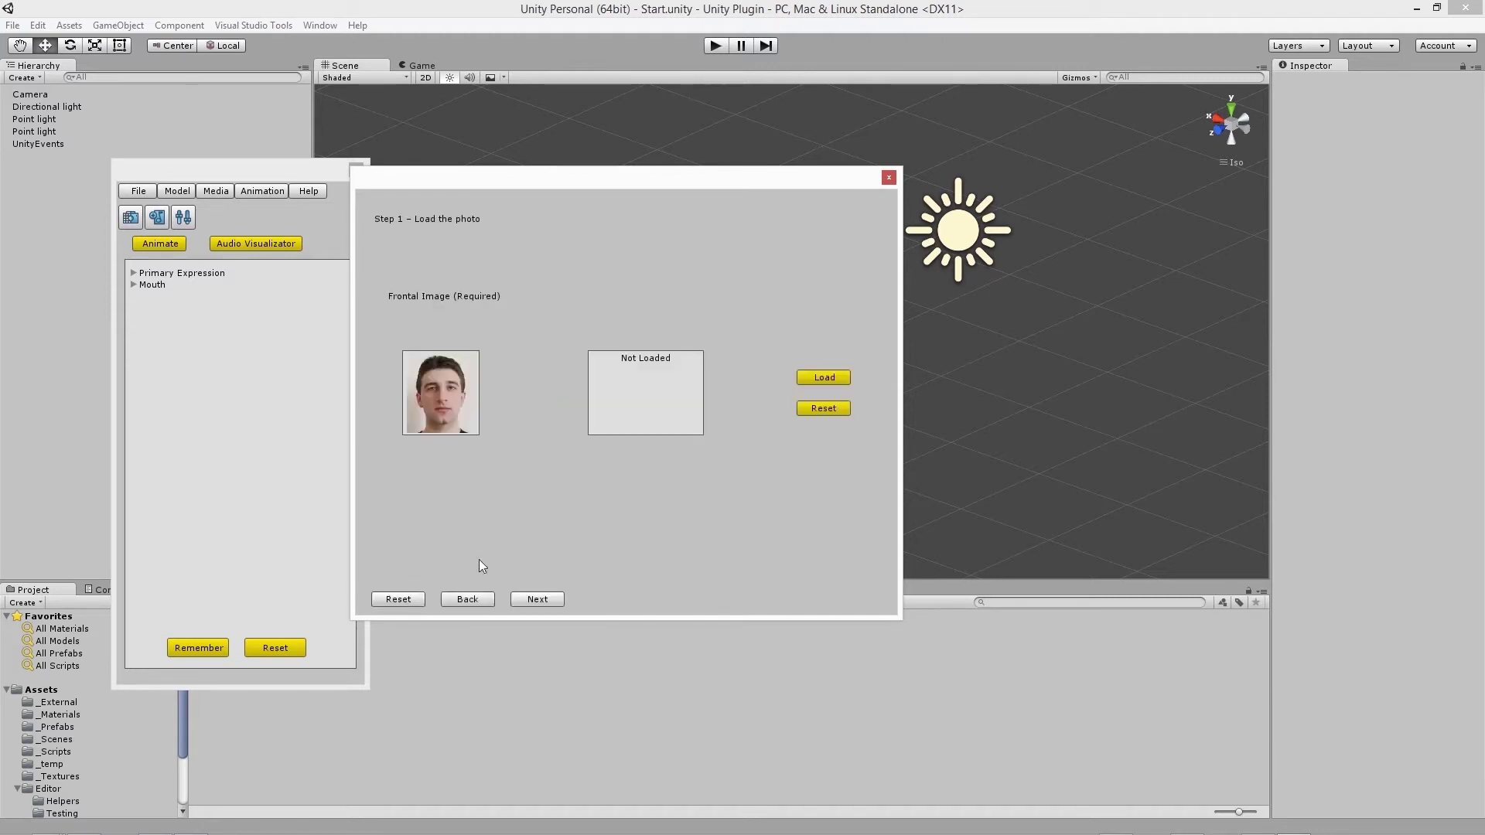
click(801, 376)
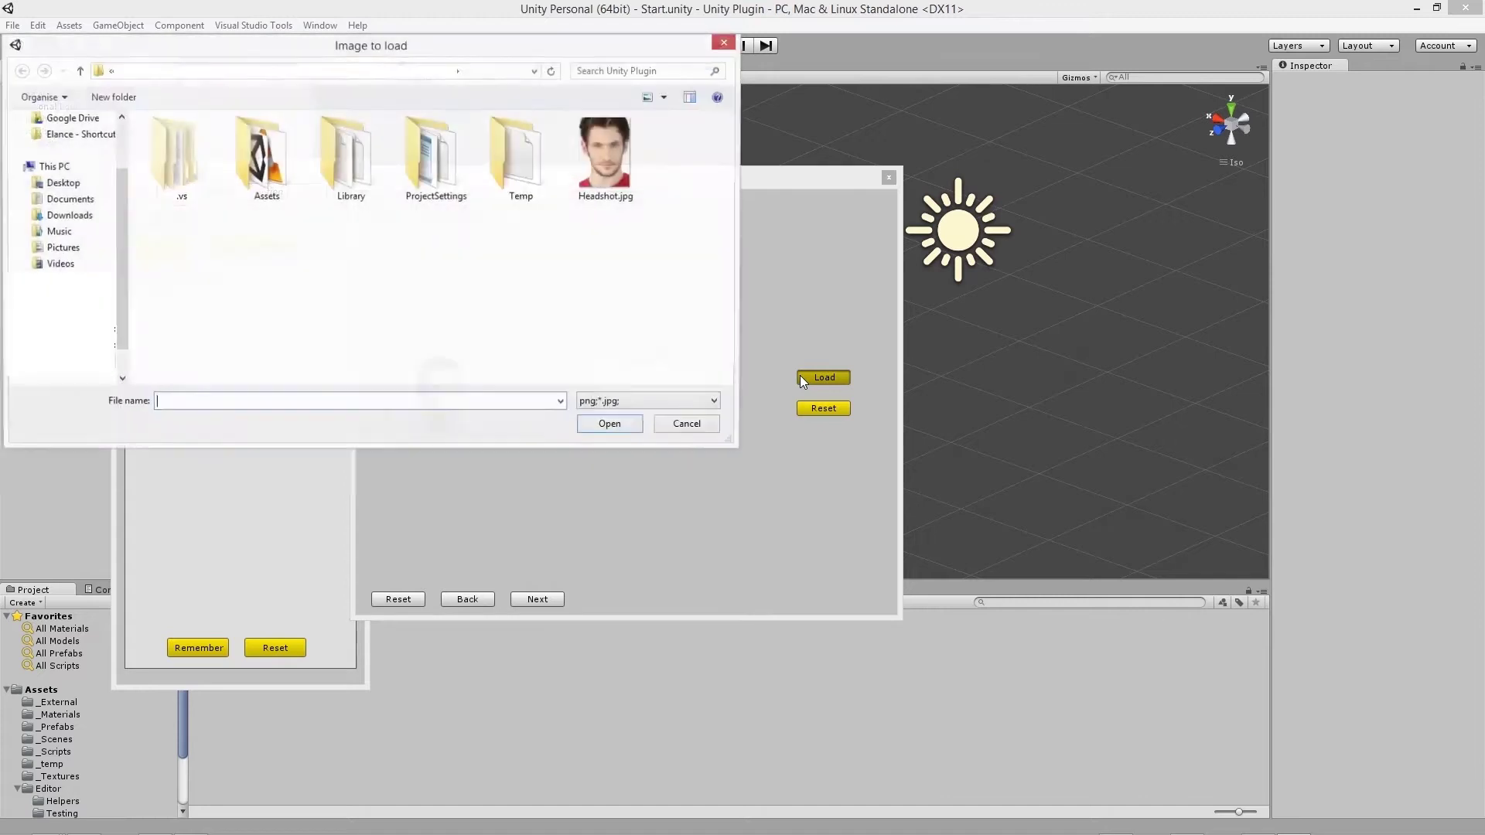
click(611, 155)
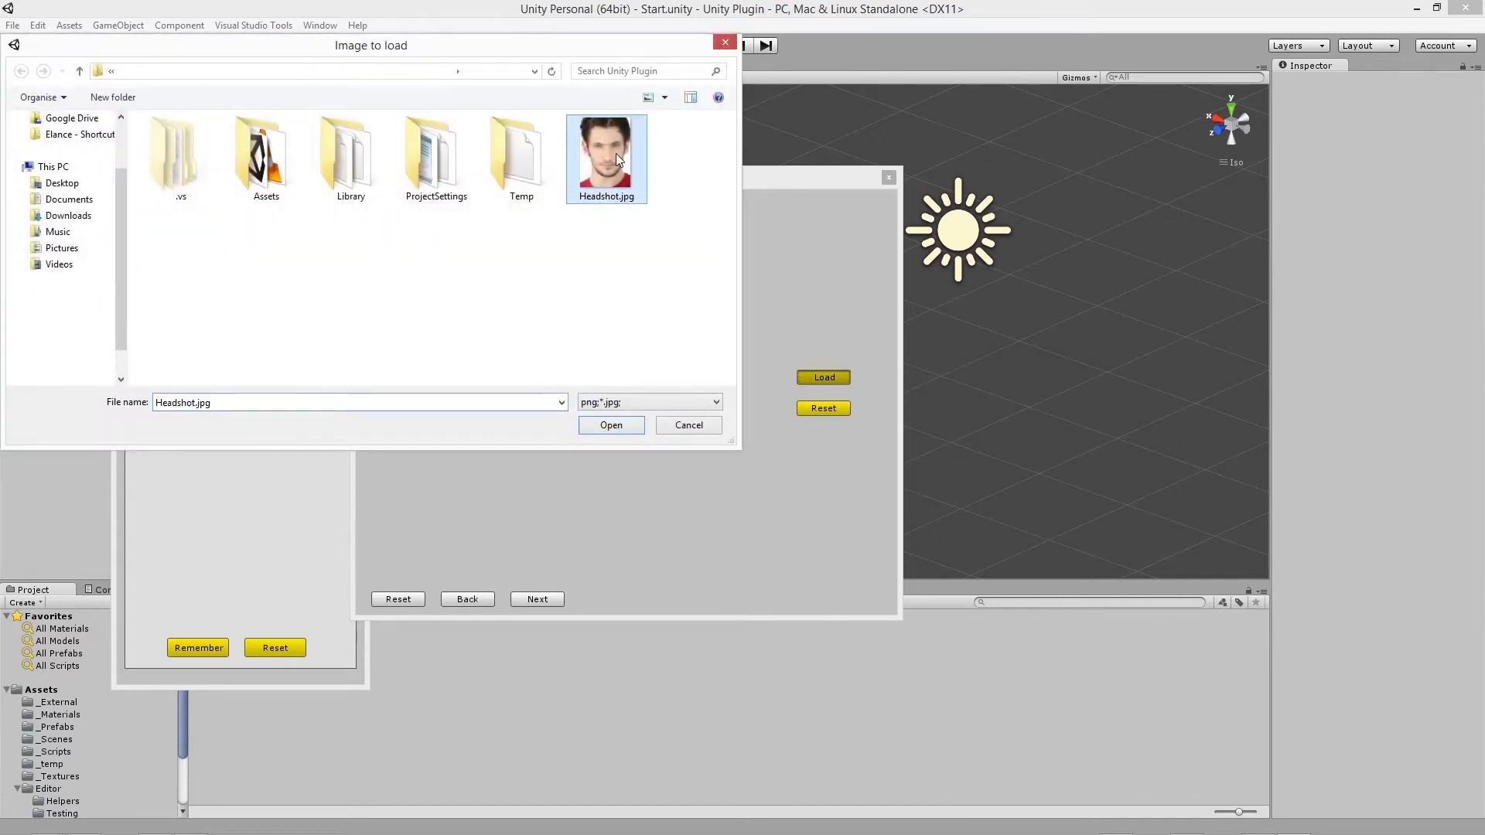
click(608, 425)
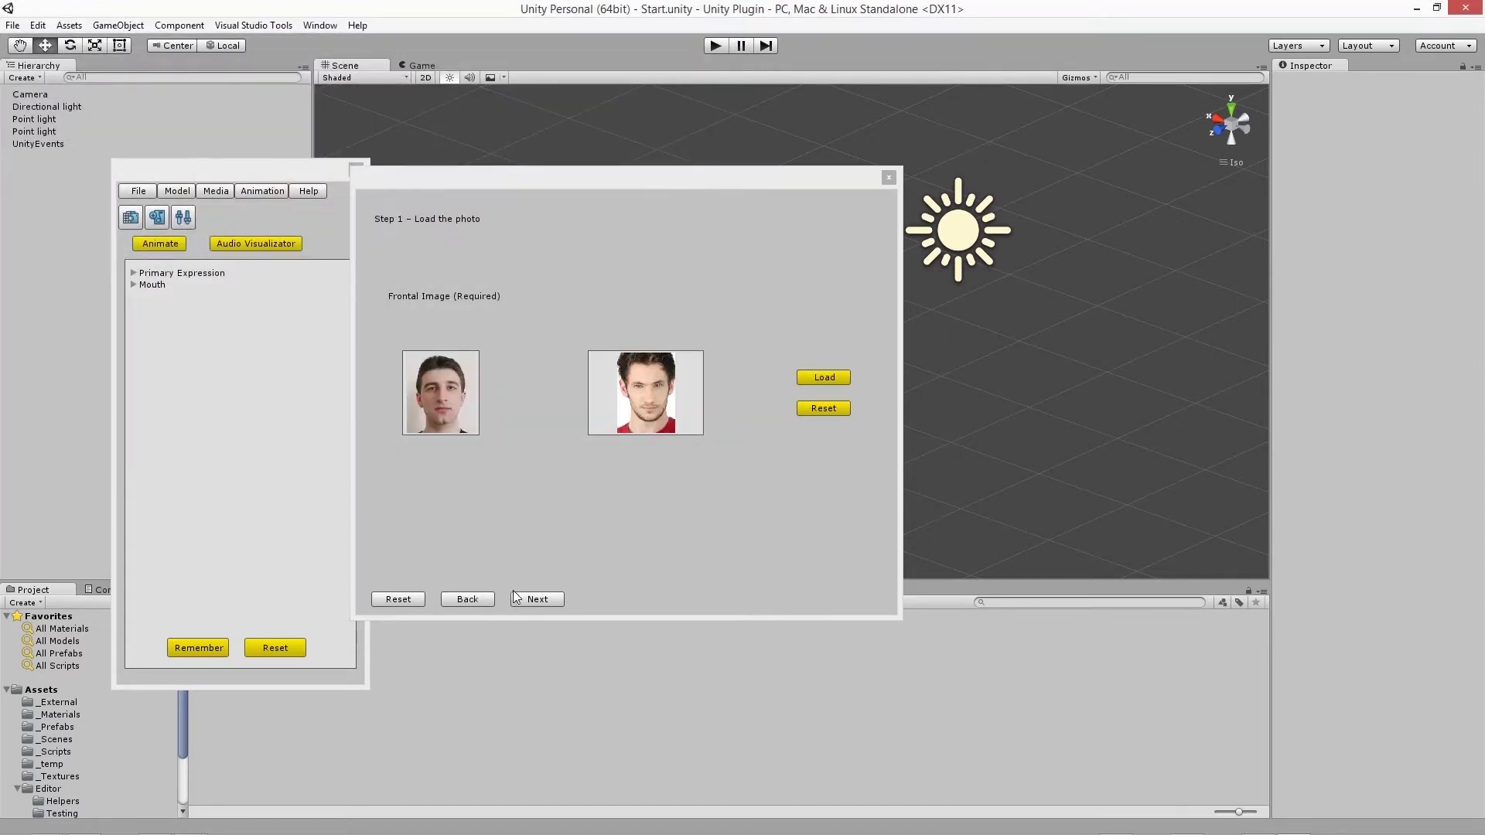
click(533, 600)
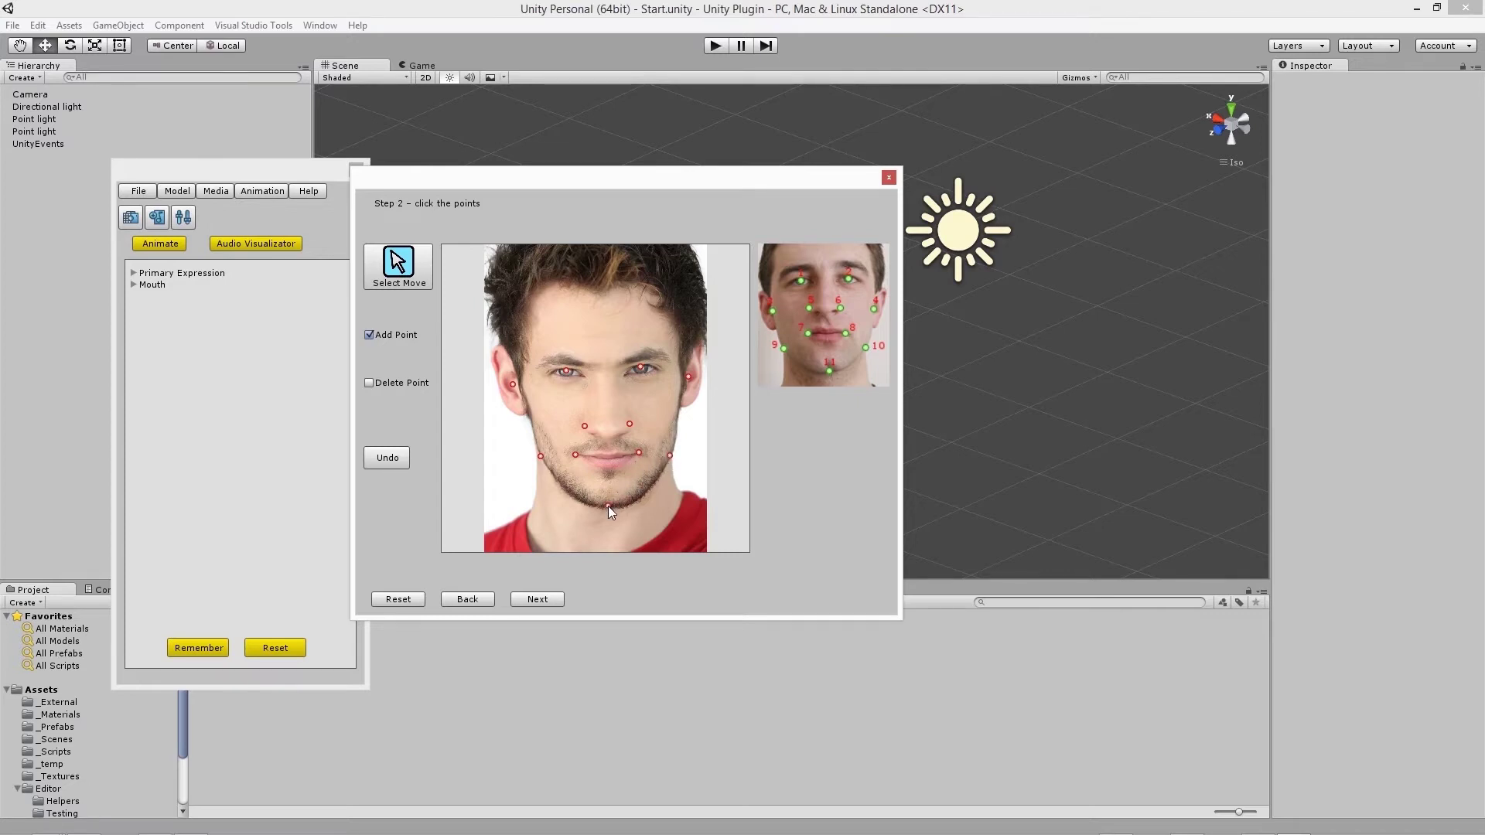
Step: Skip eye colour, pick 'More tolerance of imprecise point-positioning', and confirm building the 3D head
click(544, 600)
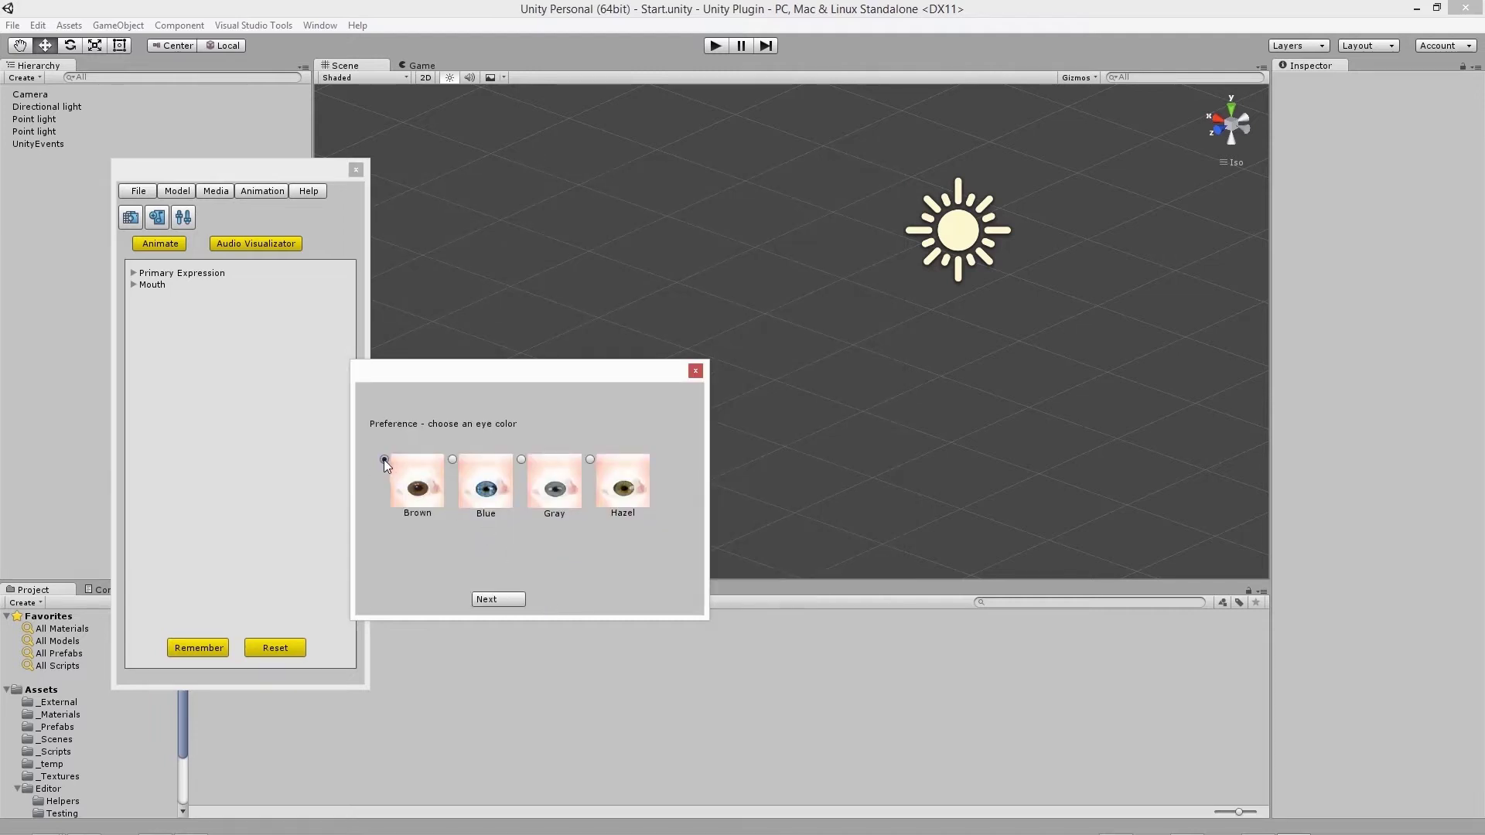
click(502, 595)
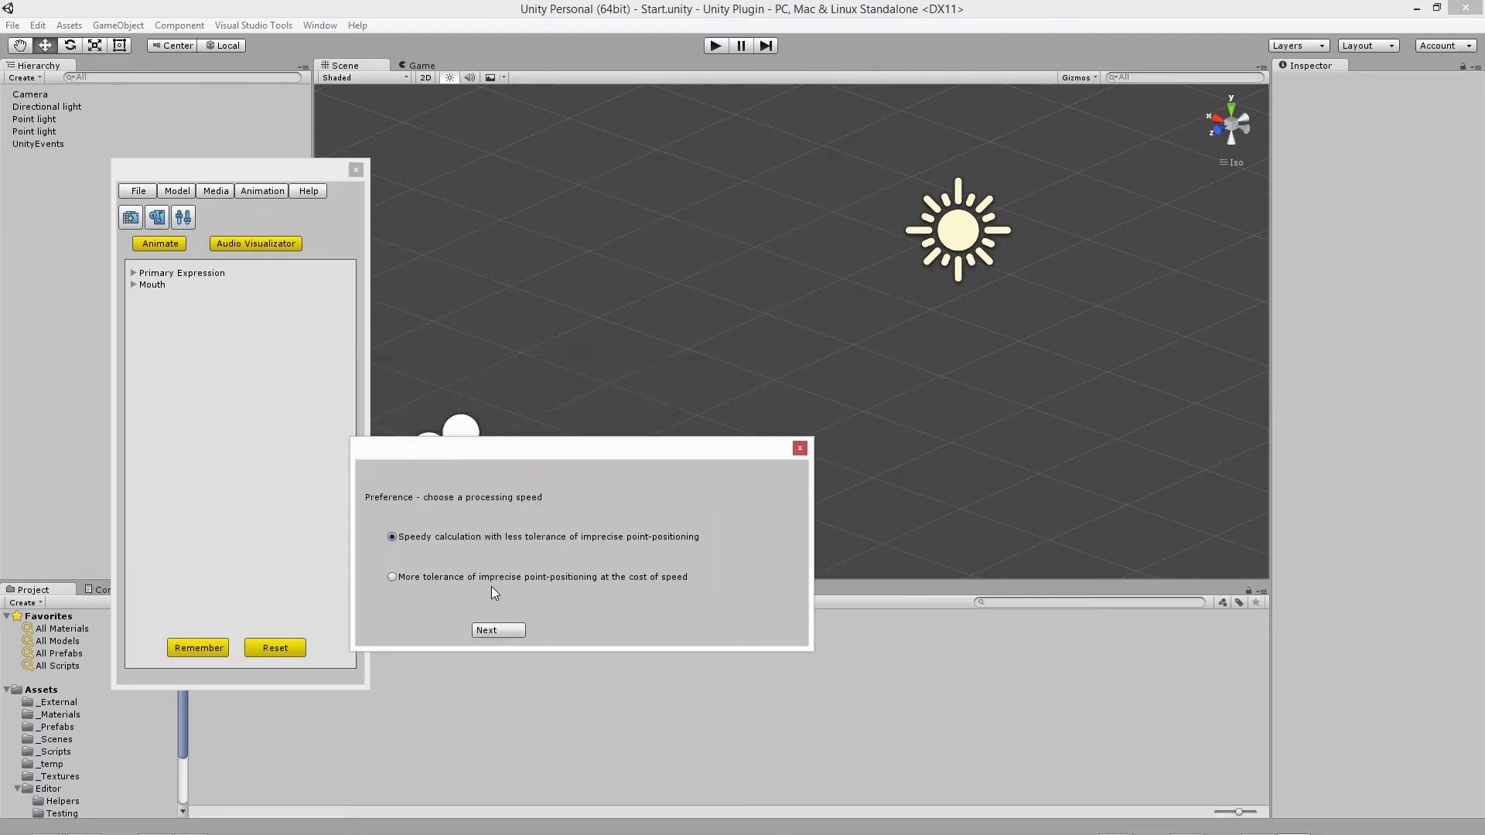
click(475, 576)
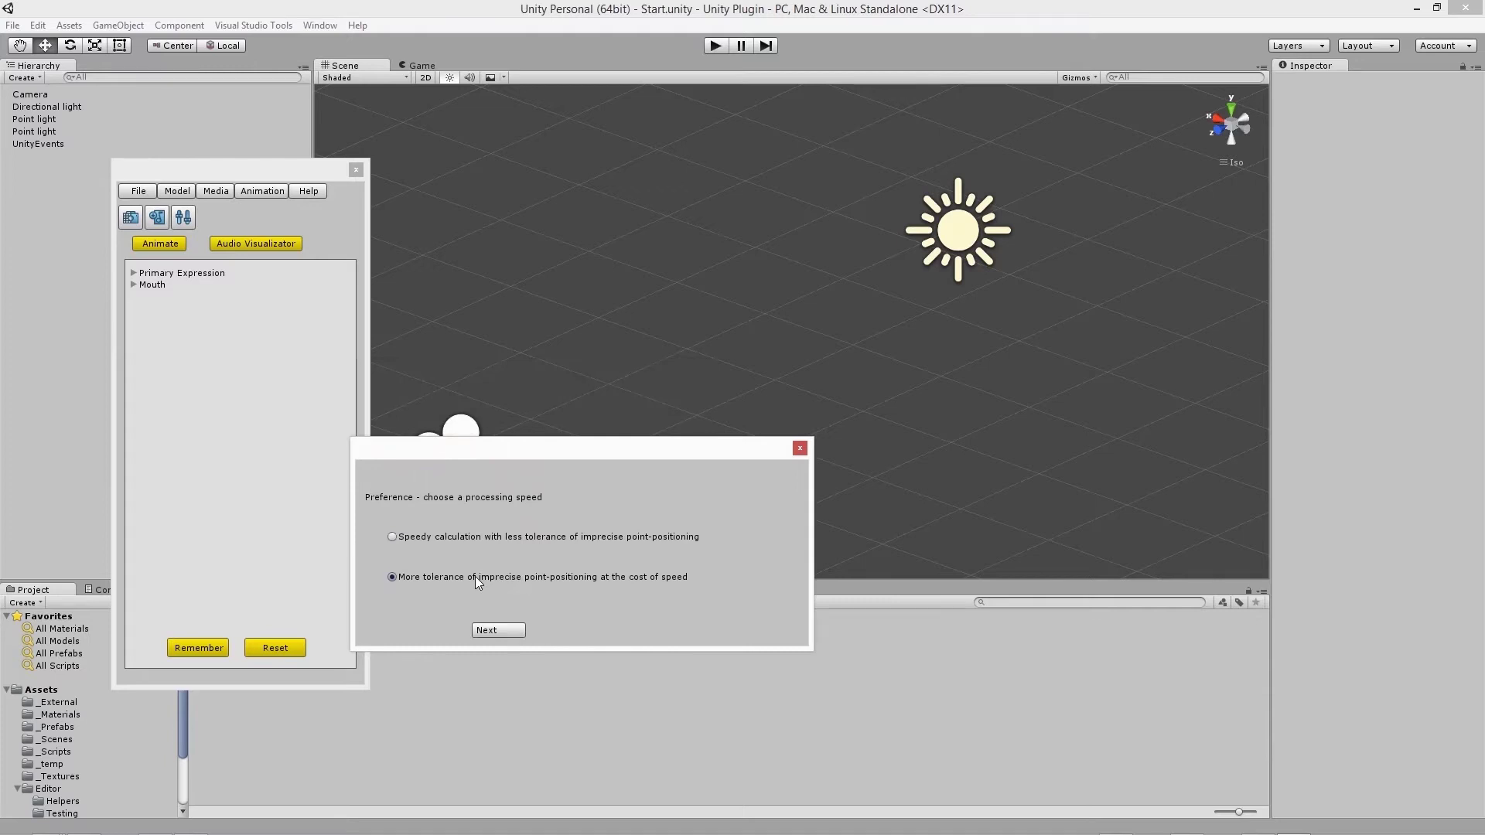
click(495, 631)
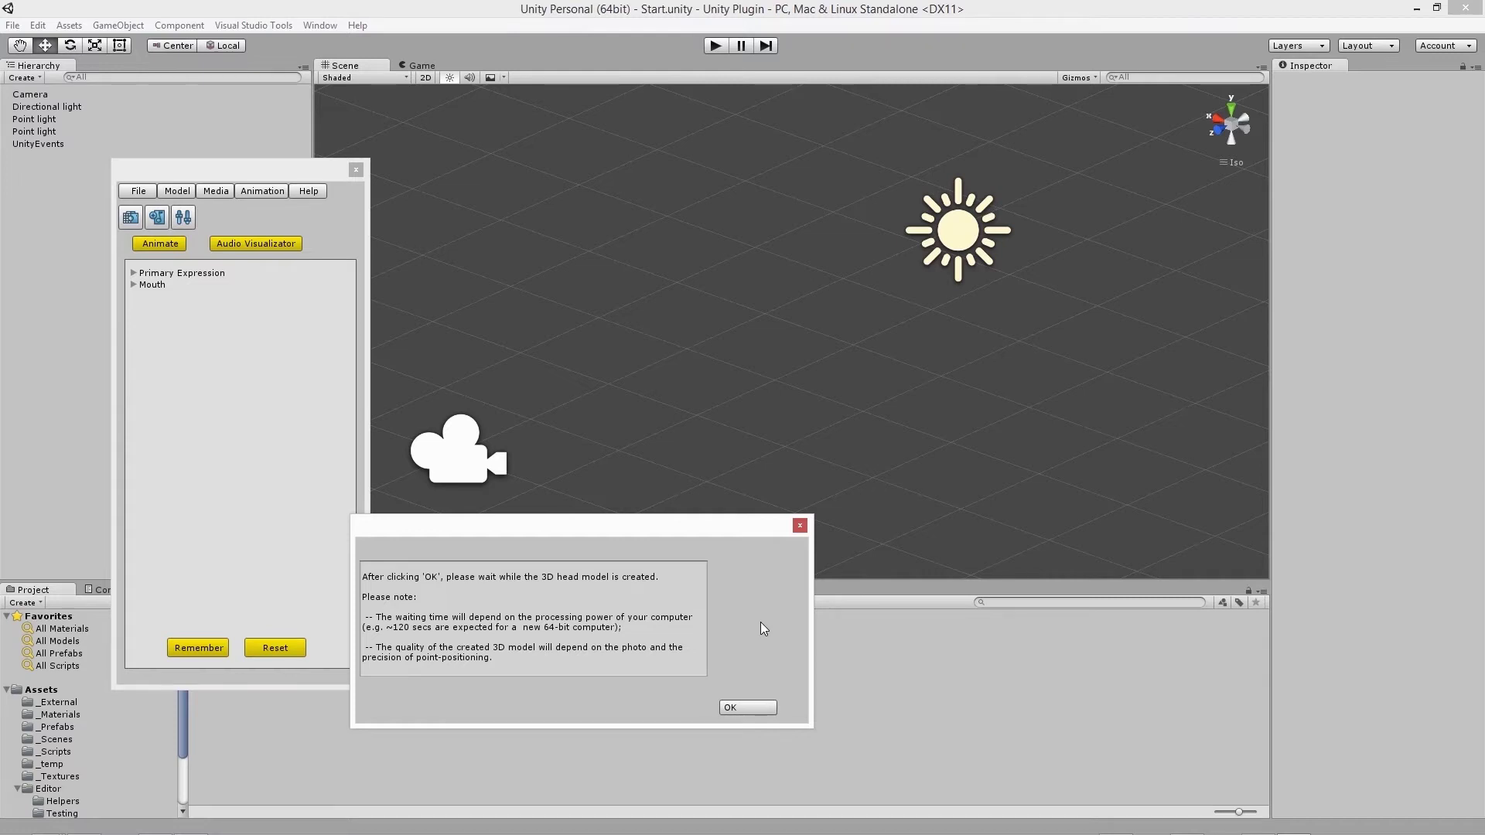
click(754, 706)
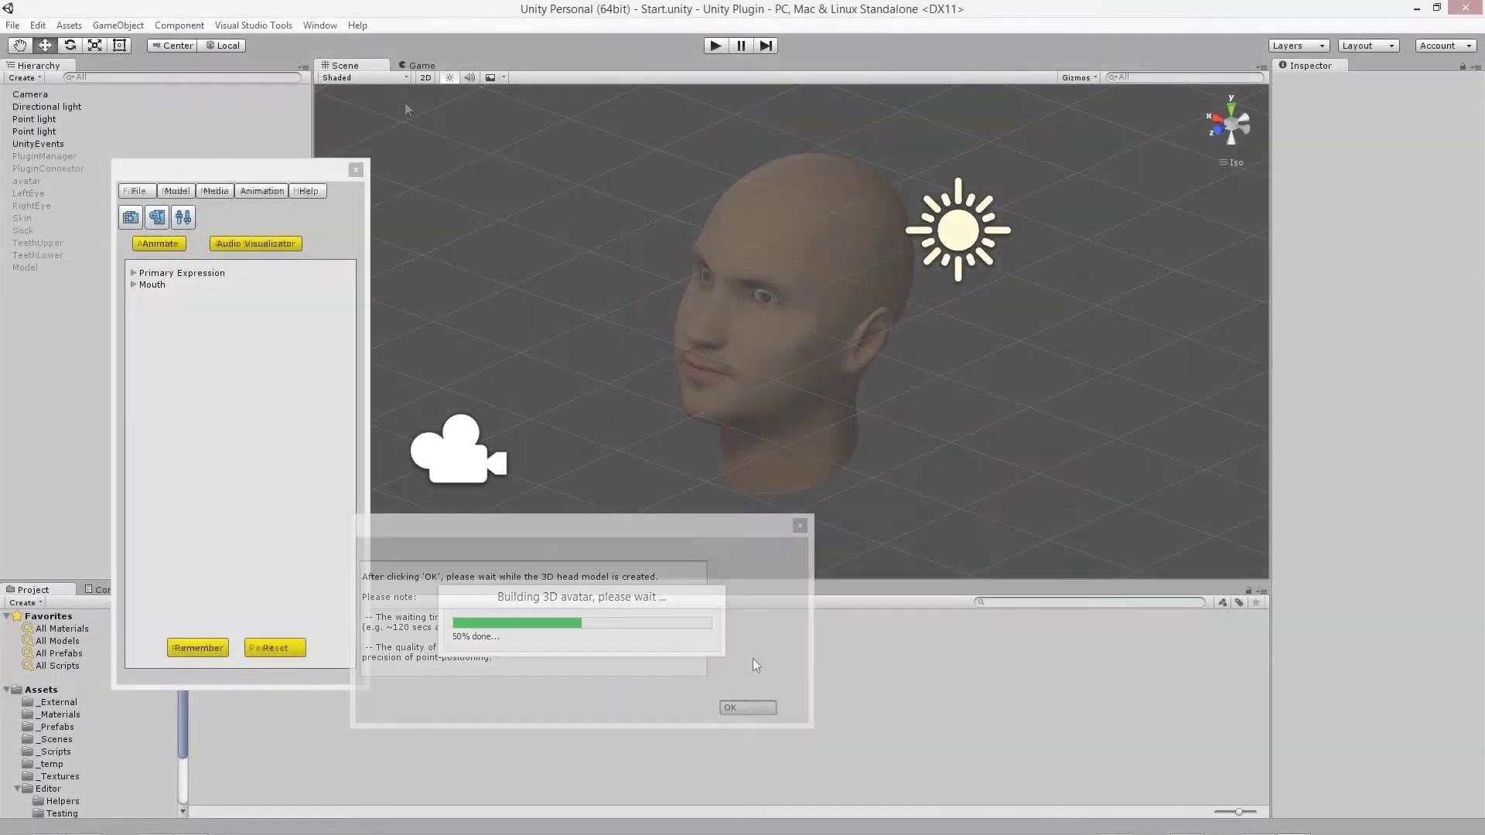
Step: Show the head as a Wireframe to inspect its mesh from another angle, then return to Shaded
click(364, 78)
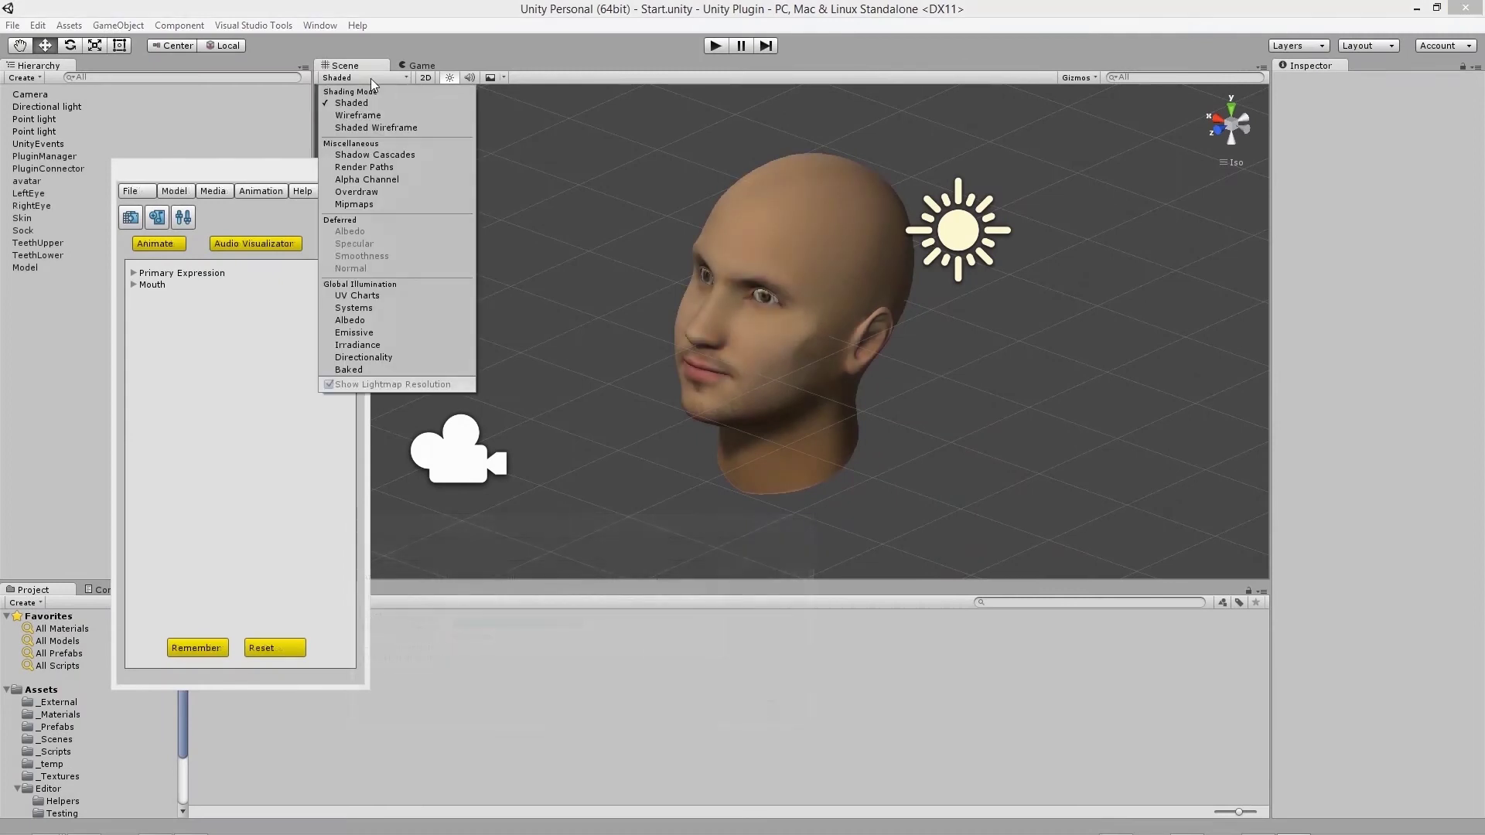
click(358, 115)
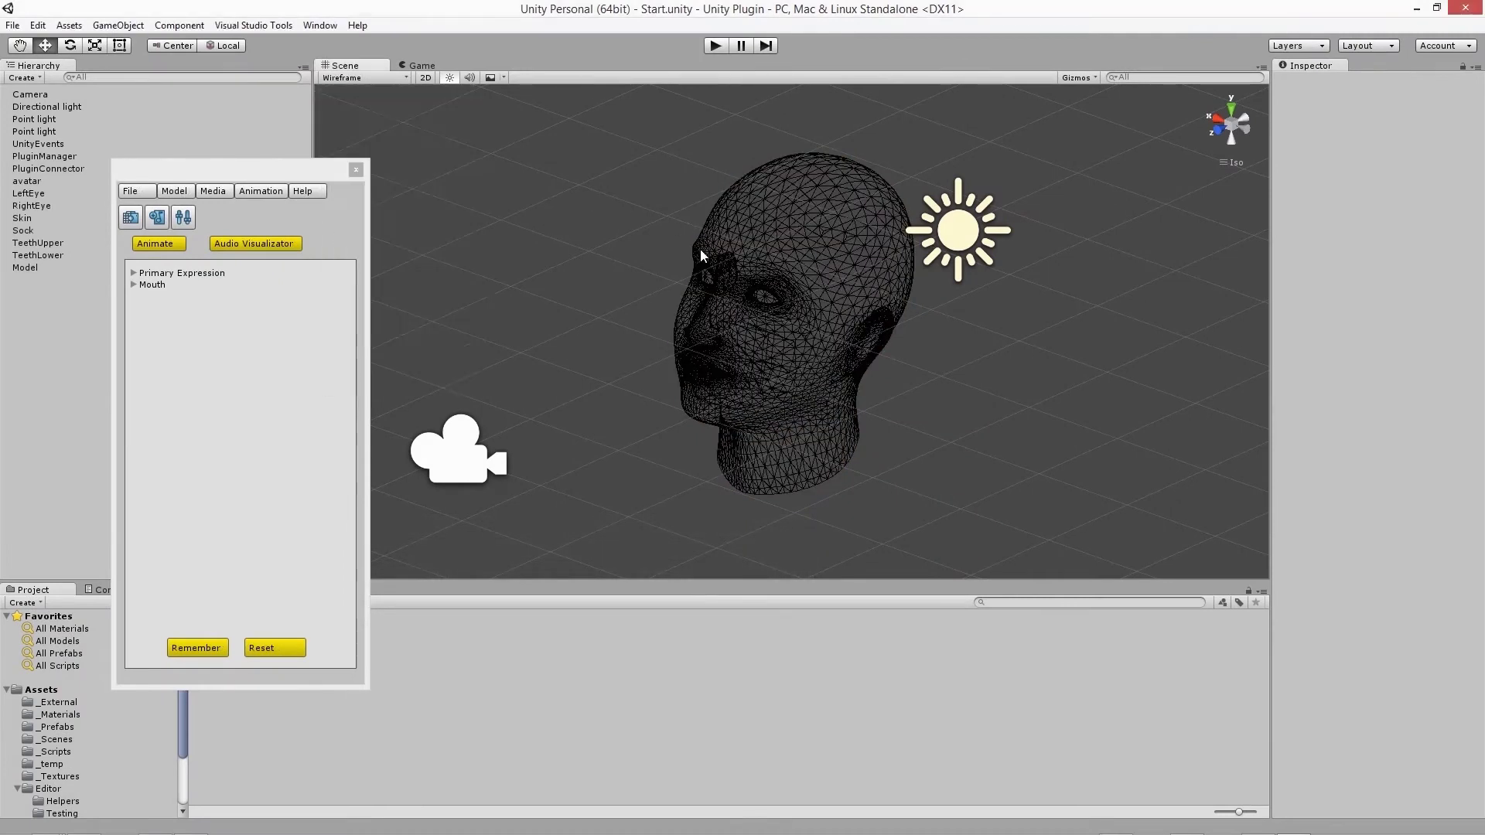
scroll(815, 387, up, 2)
scroll(816, 386, up, 3)
mouse_move(763, 315)
alt+mouse_down()
mouse_move(806, 334)
mouse_move(968, 322)
mouse_move(1017, 276)
mouse_move(769, 305)
alt+mouse_up()
scroll(771, 311, down, 4)
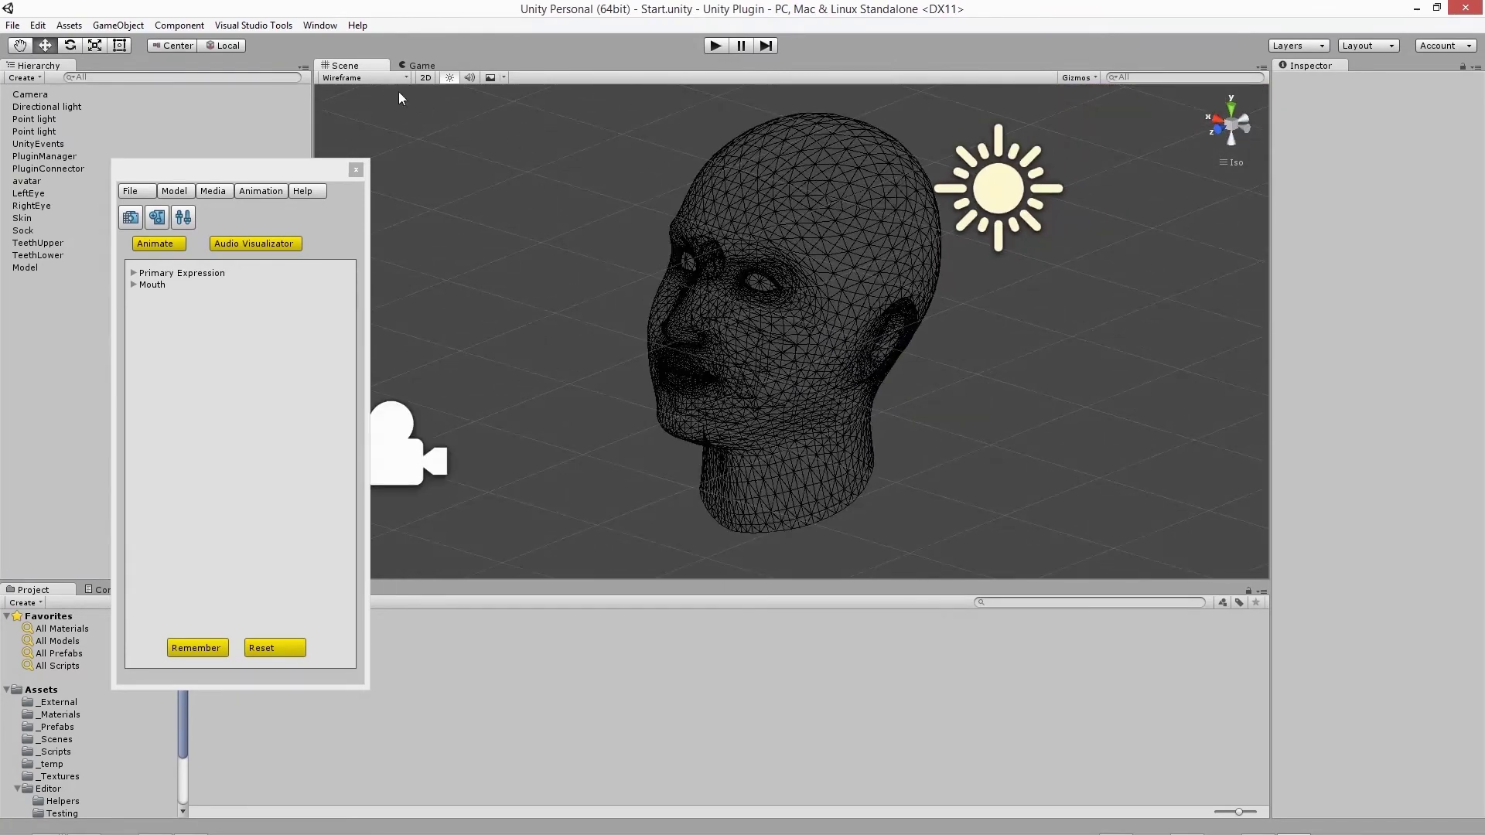
click(373, 78)
click(364, 103)
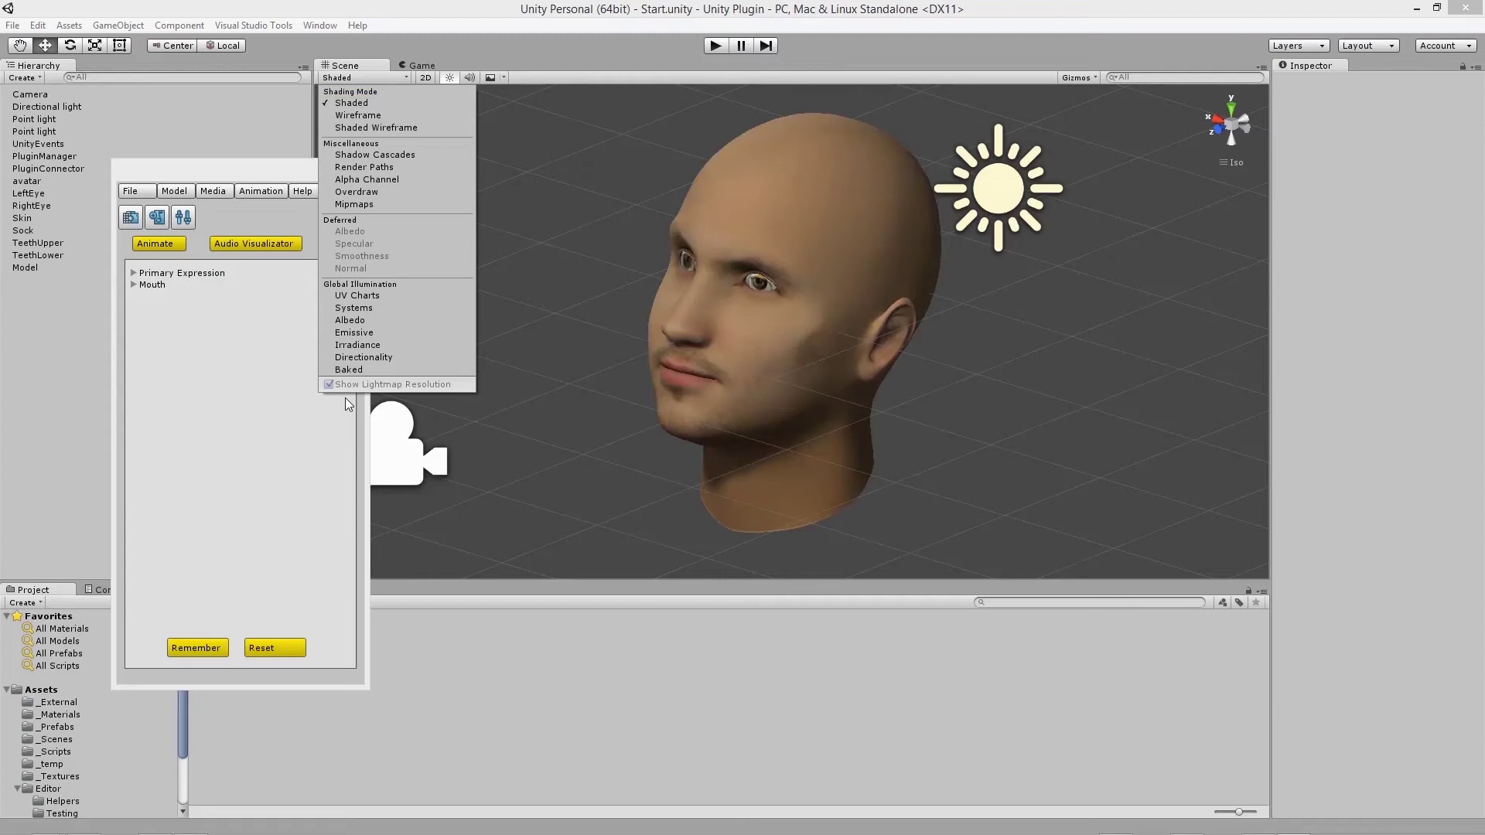
click(299, 456)
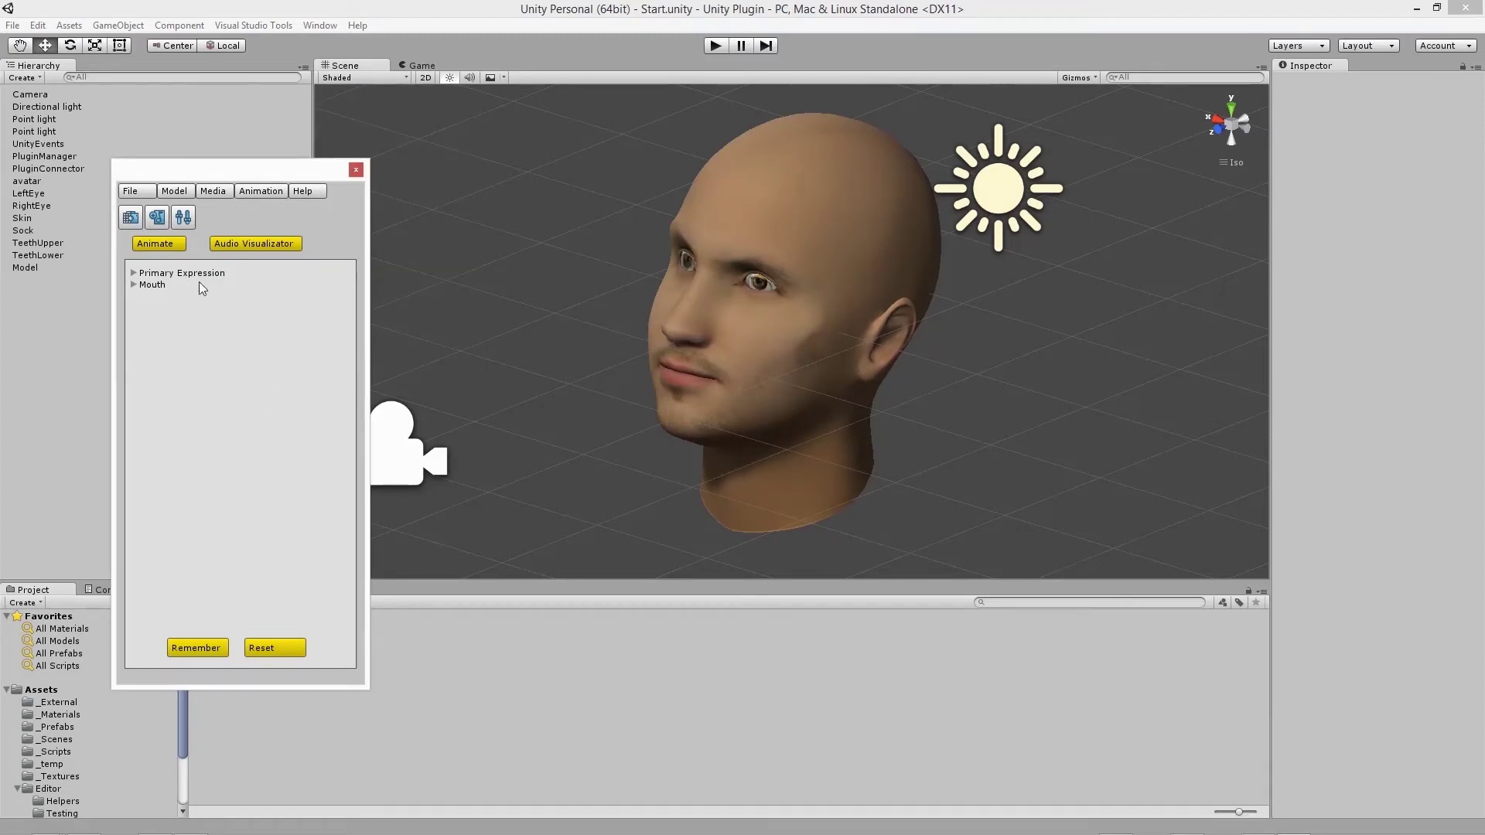
Step: Preview the Happiness expression, then Sadness at intensity 46
click(157, 273)
click(182, 288)
click(186, 325)
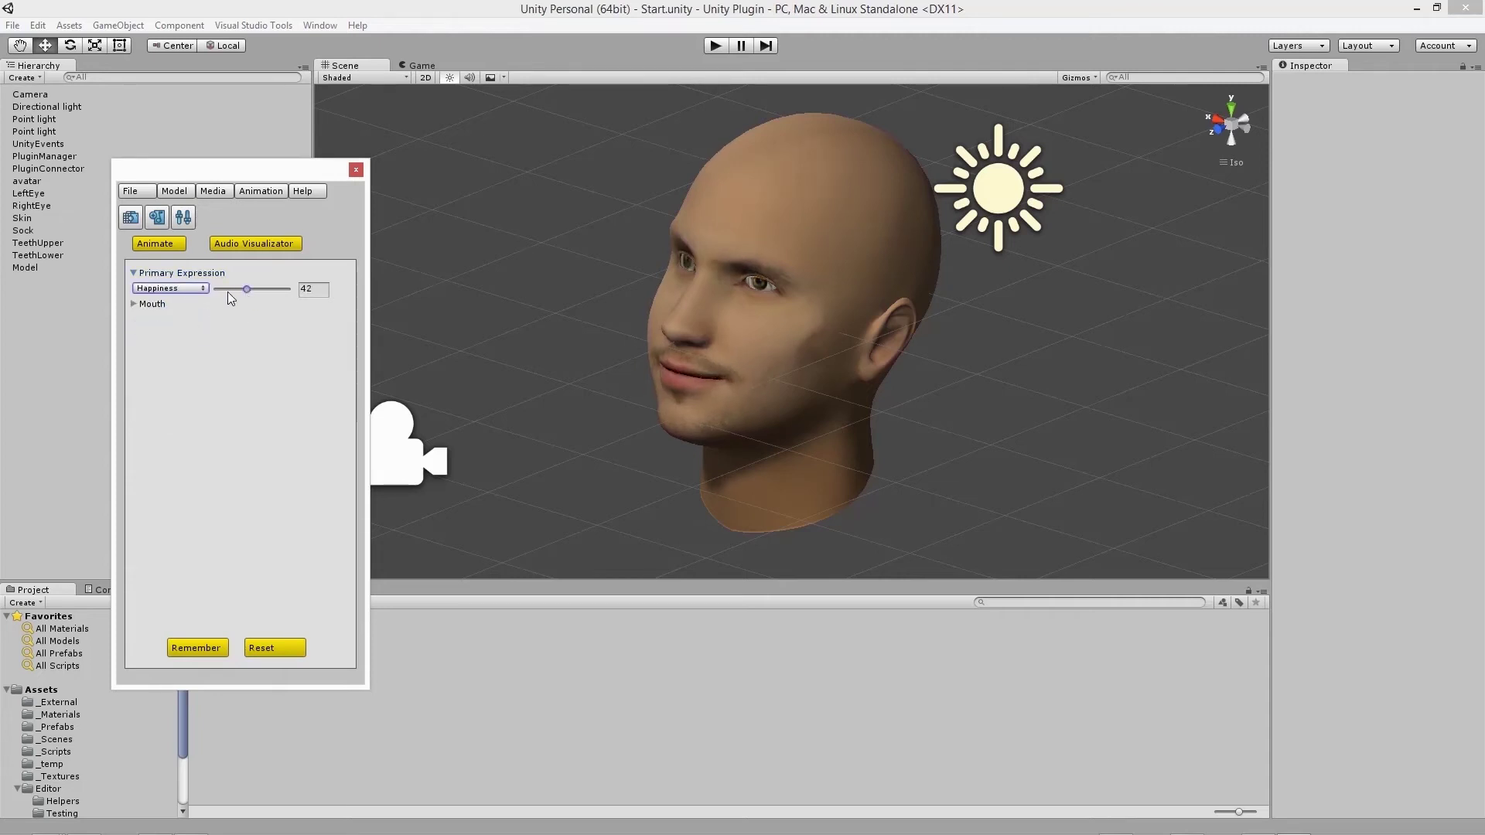
click(189, 288)
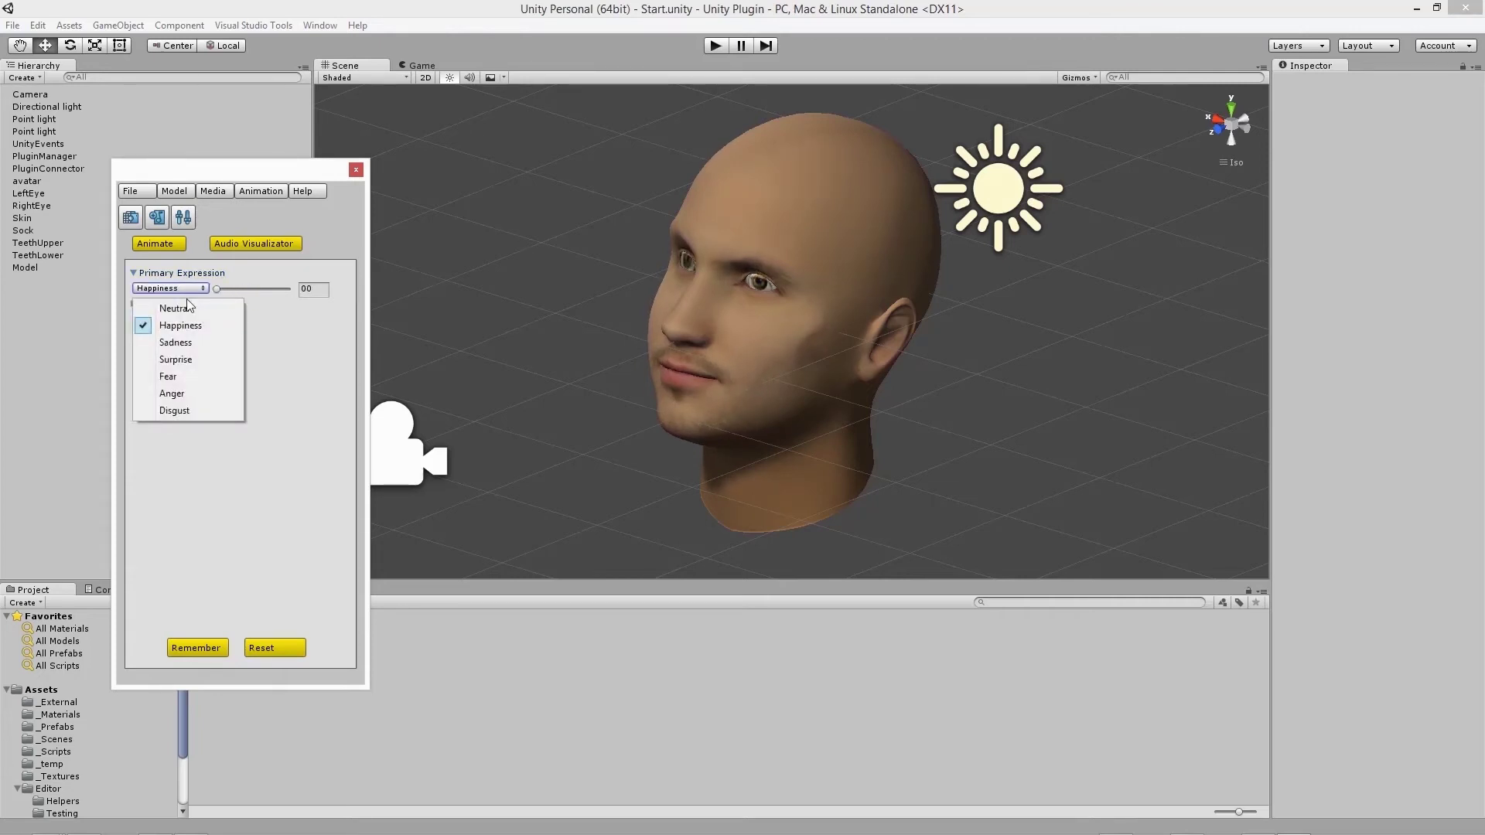
click(189, 341)
drag(234, 289, 252, 290)
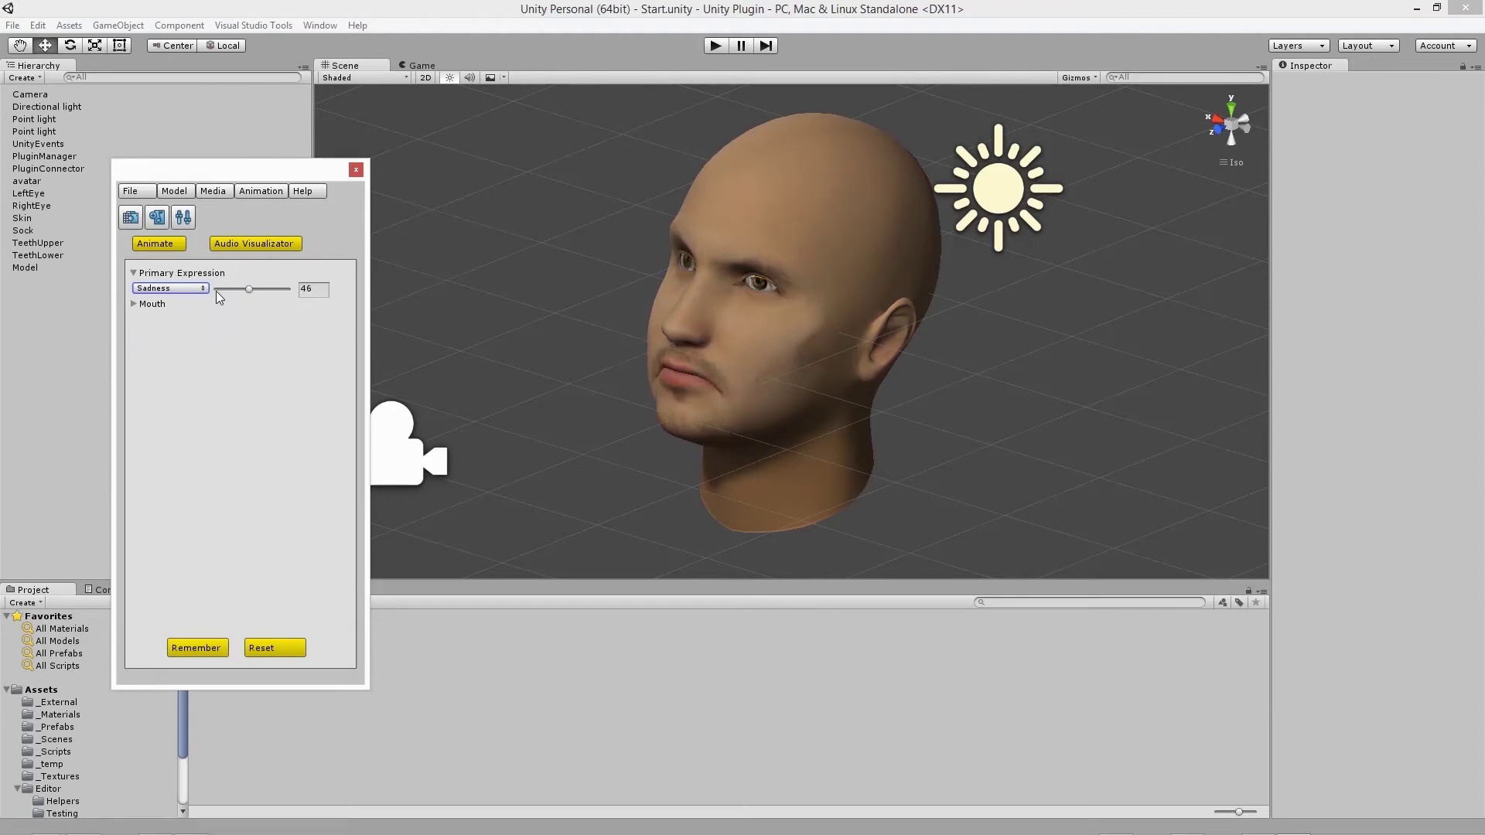
Step: Try Fear and reset it to 00, then preview Anger at intensity 83
click(188, 290)
click(188, 375)
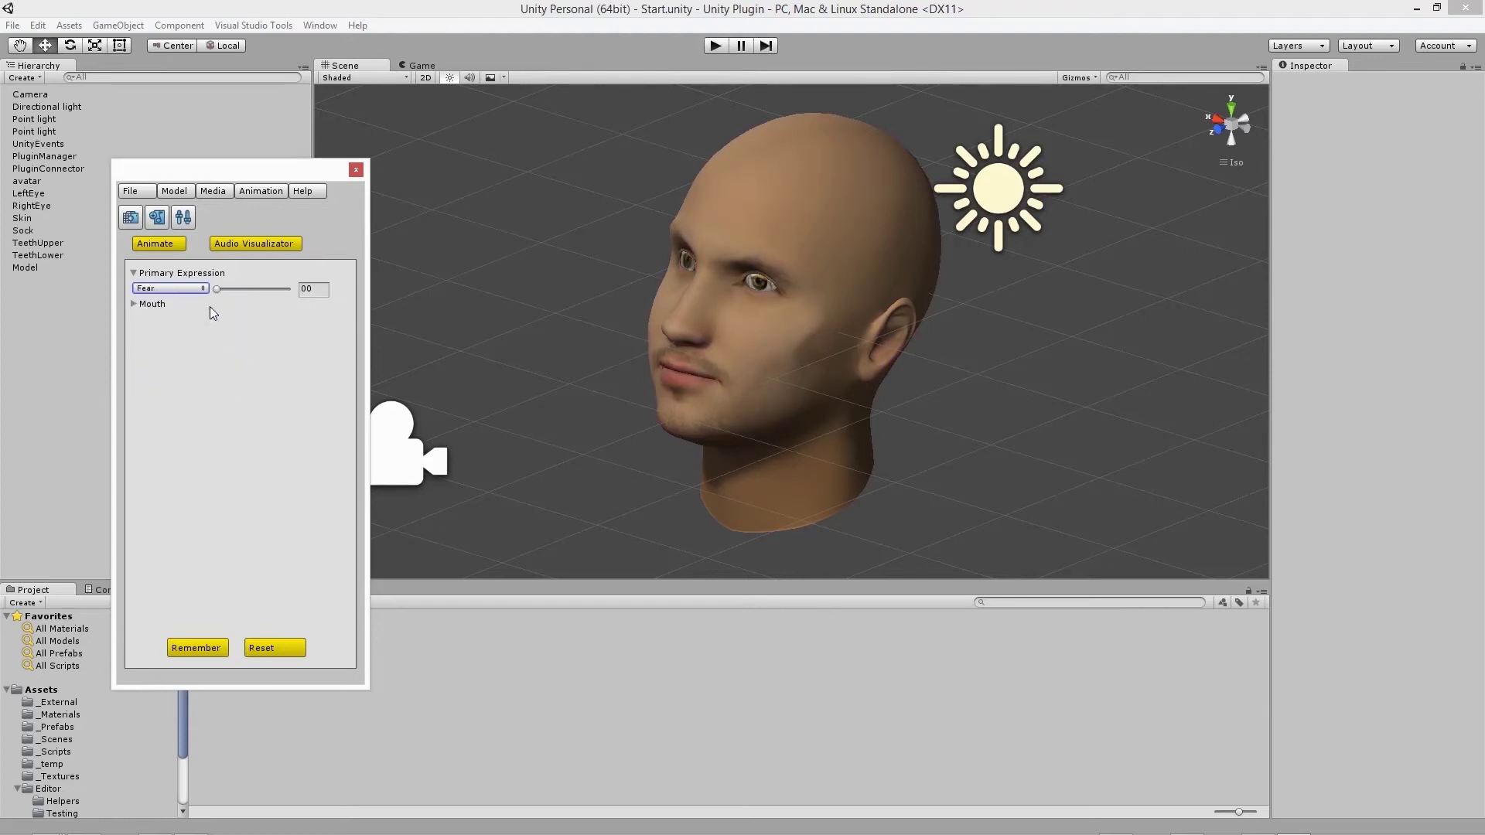
drag(254, 289, 178, 293)
click(178, 291)
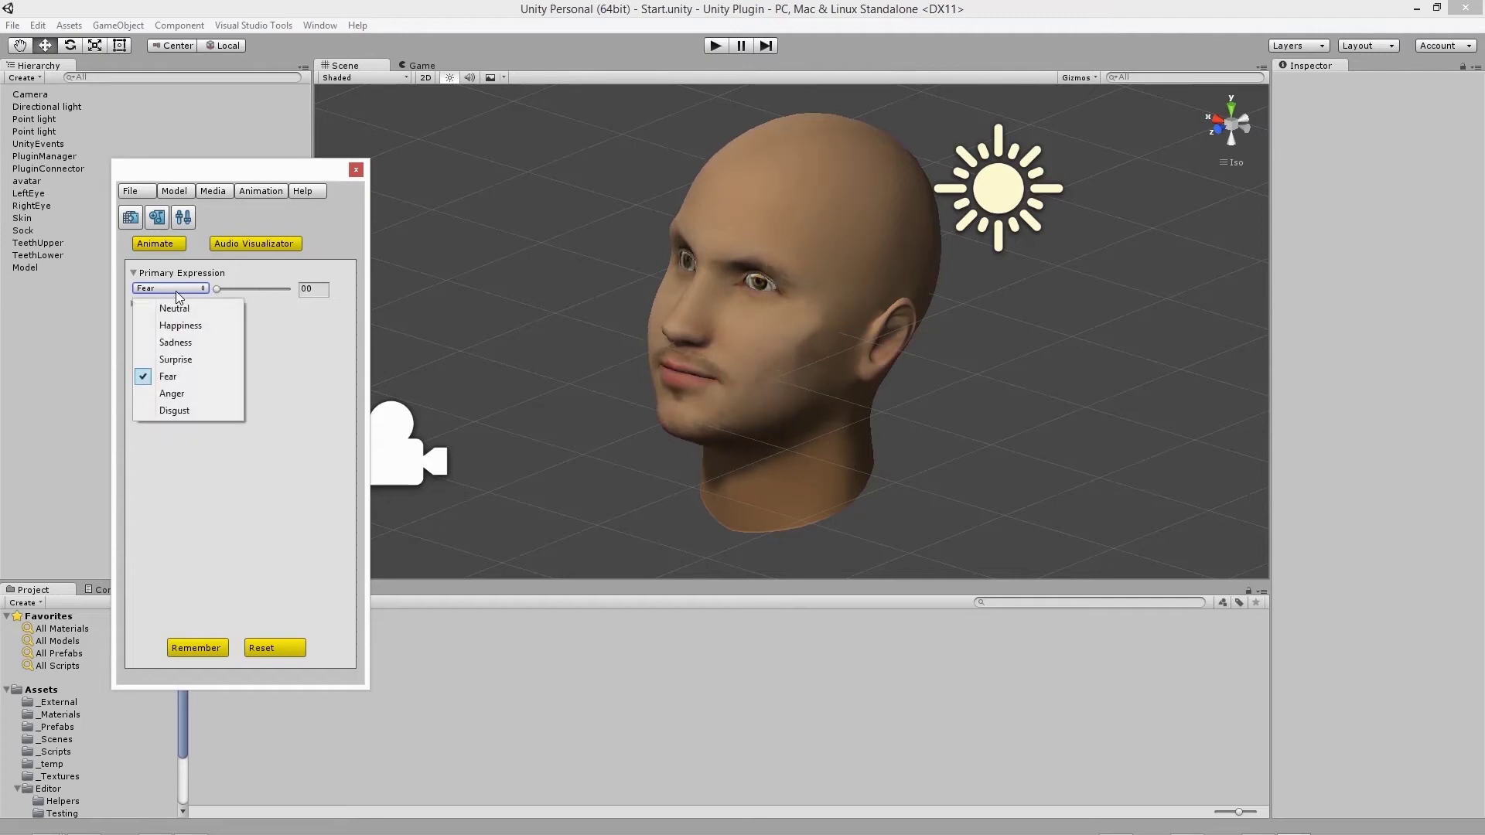
click(190, 394)
mouse_move(225, 290)
mouse_down()
mouse_move(277, 288)
mouse_move(215, 297)
mouse_up()
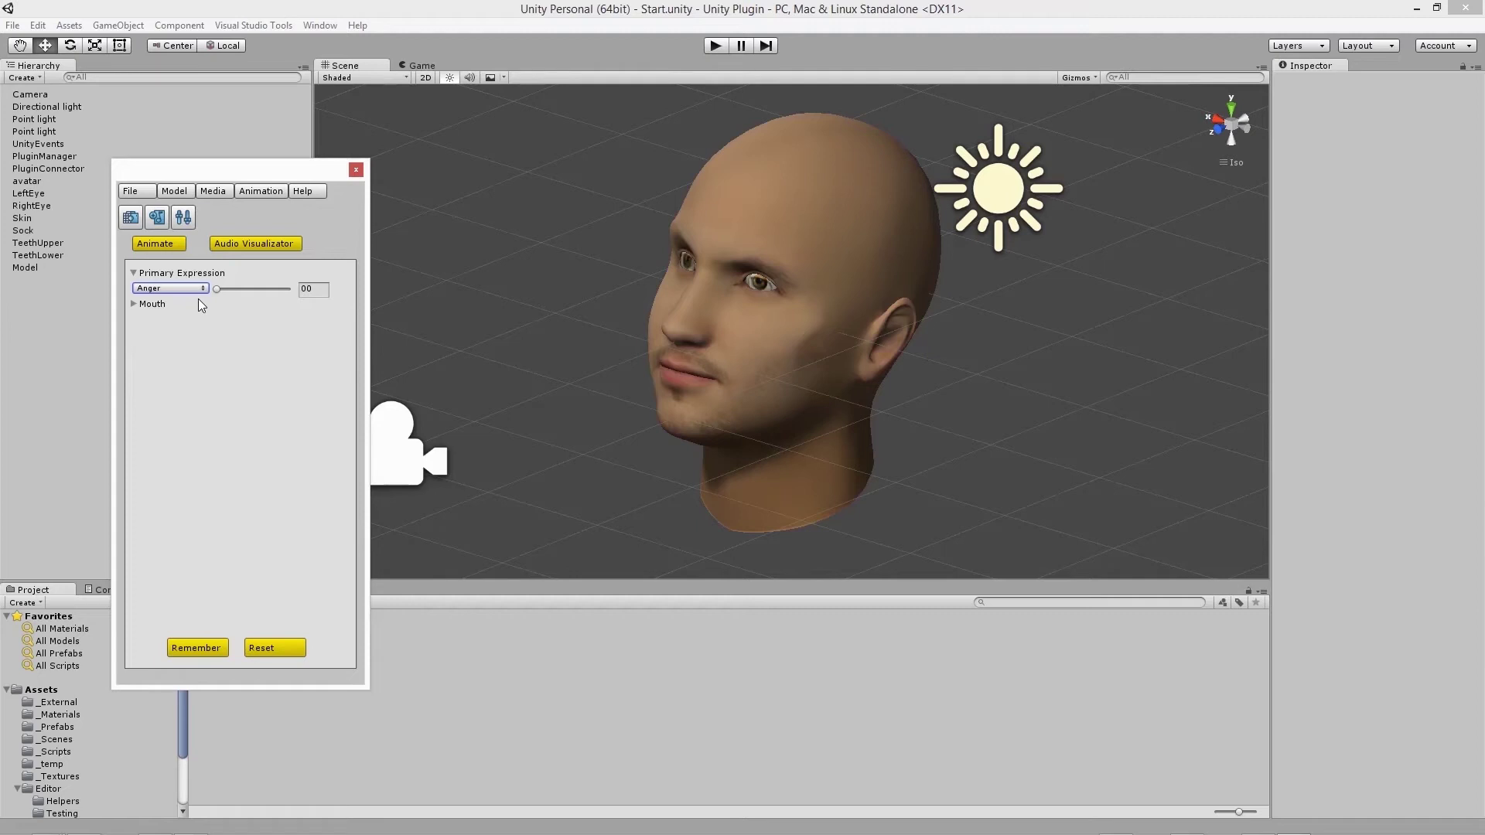
Step: Load audio.wav and key a stronger Anger expression at 0.916 seconds
click(161, 219)
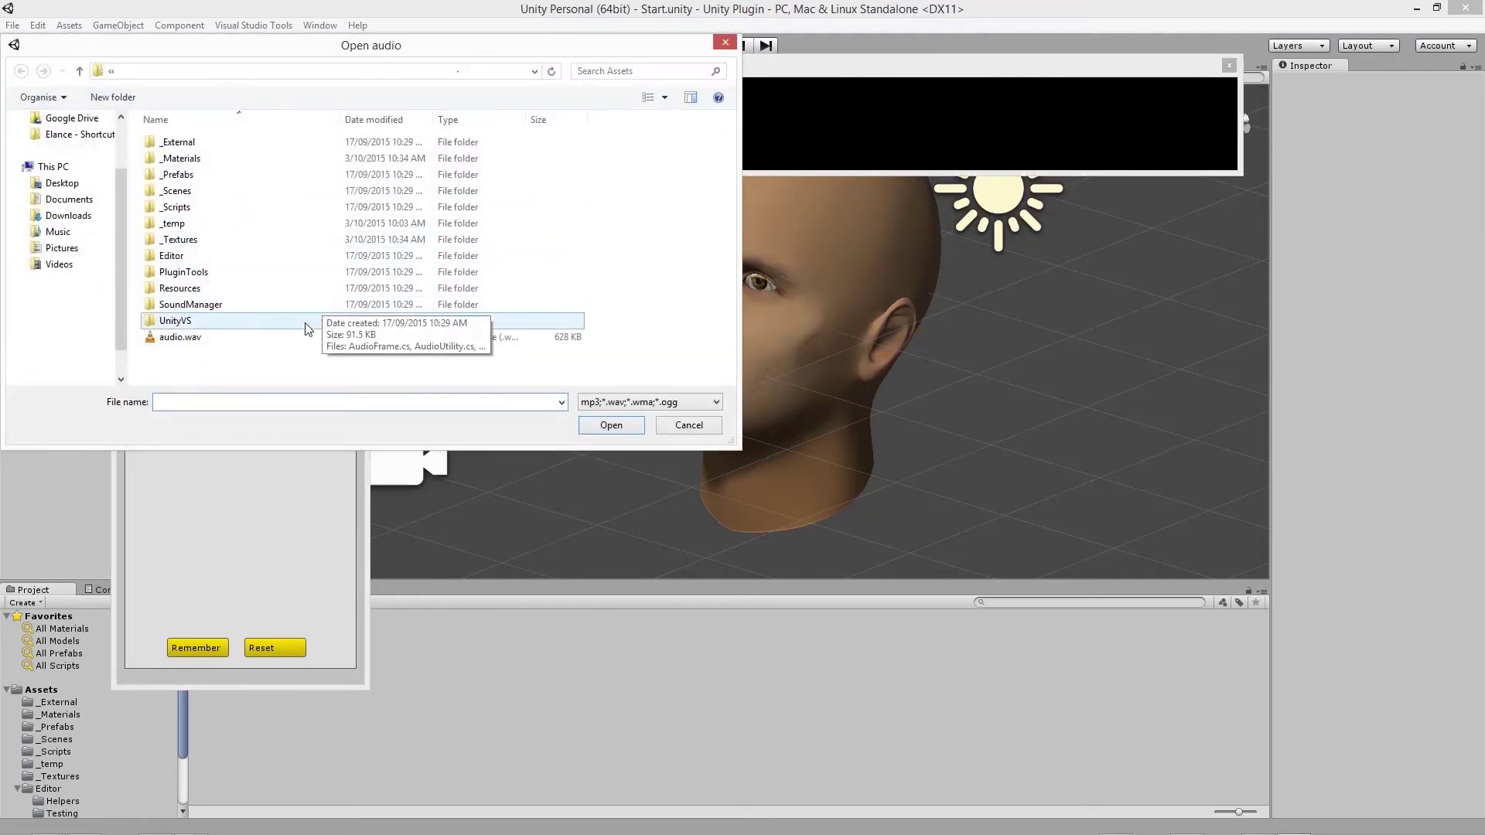
click(301, 338)
double_click(301, 338)
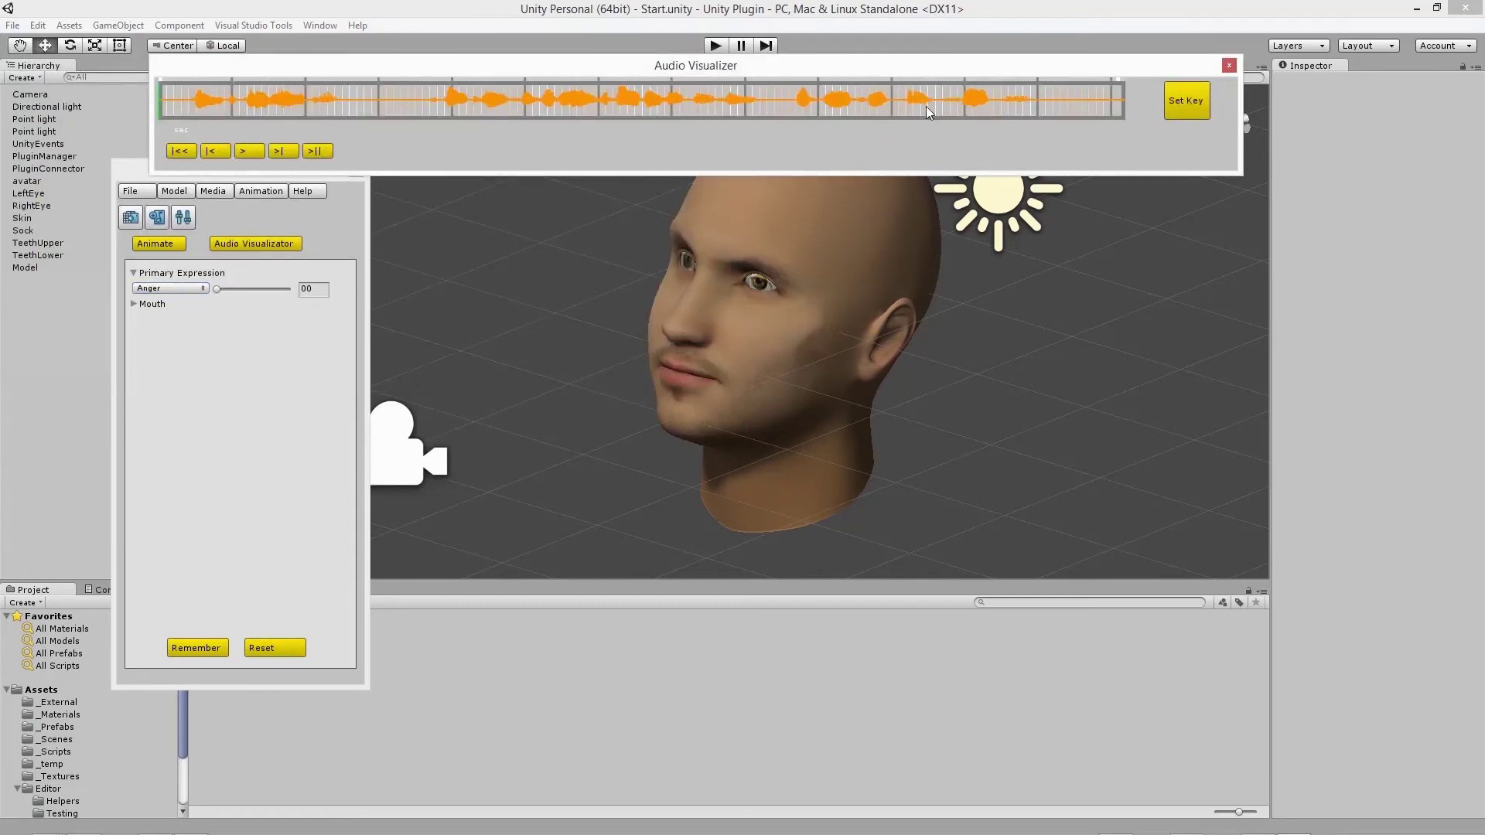
click(1178, 94)
drag(217, 288, 260, 290)
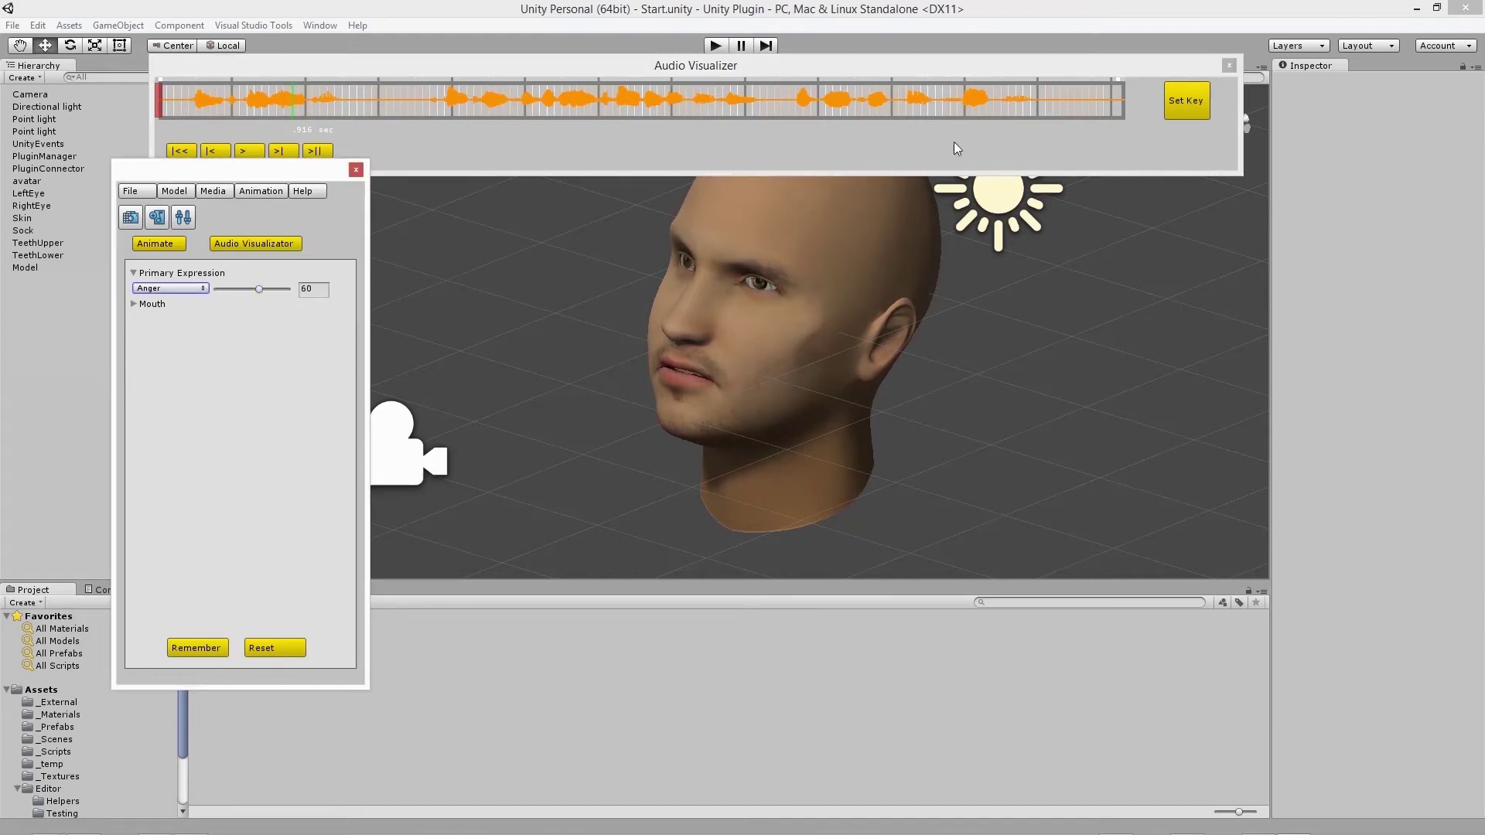
click(1185, 105)
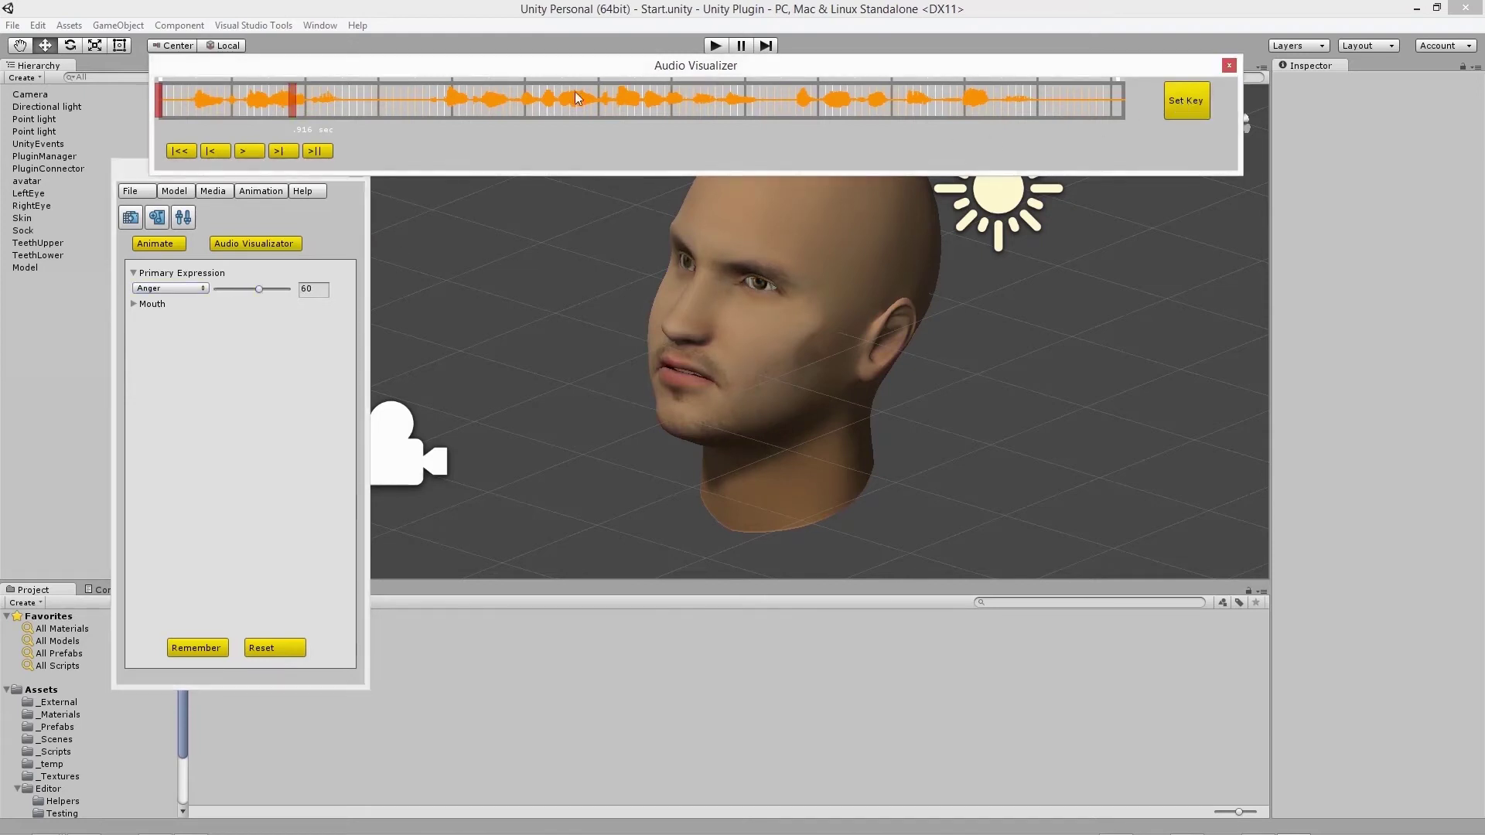
Step: Key the Surprise expression at strength 63 at 1.995 seconds
click(452, 101)
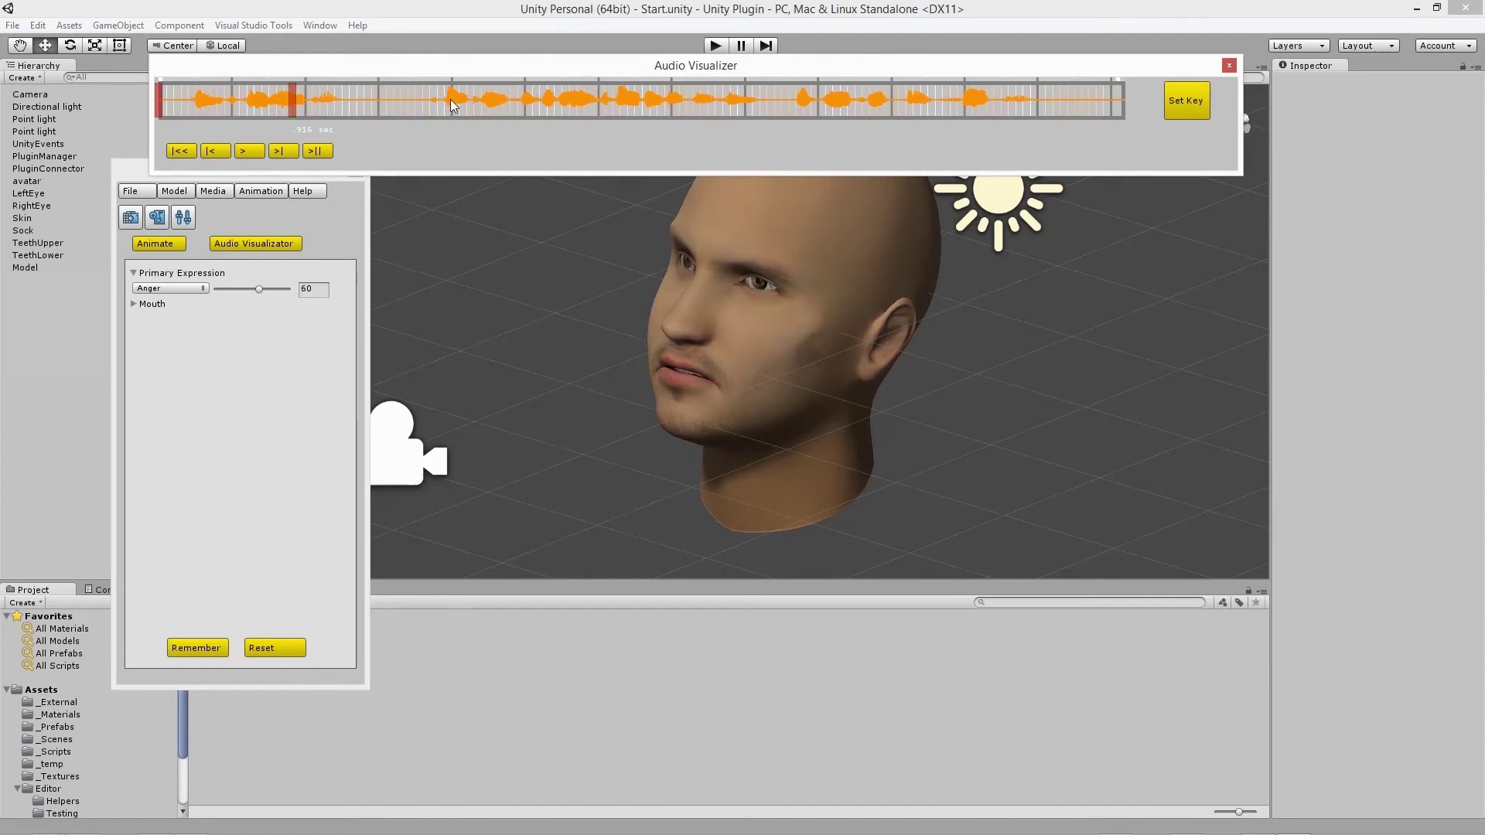
click(195, 289)
click(193, 361)
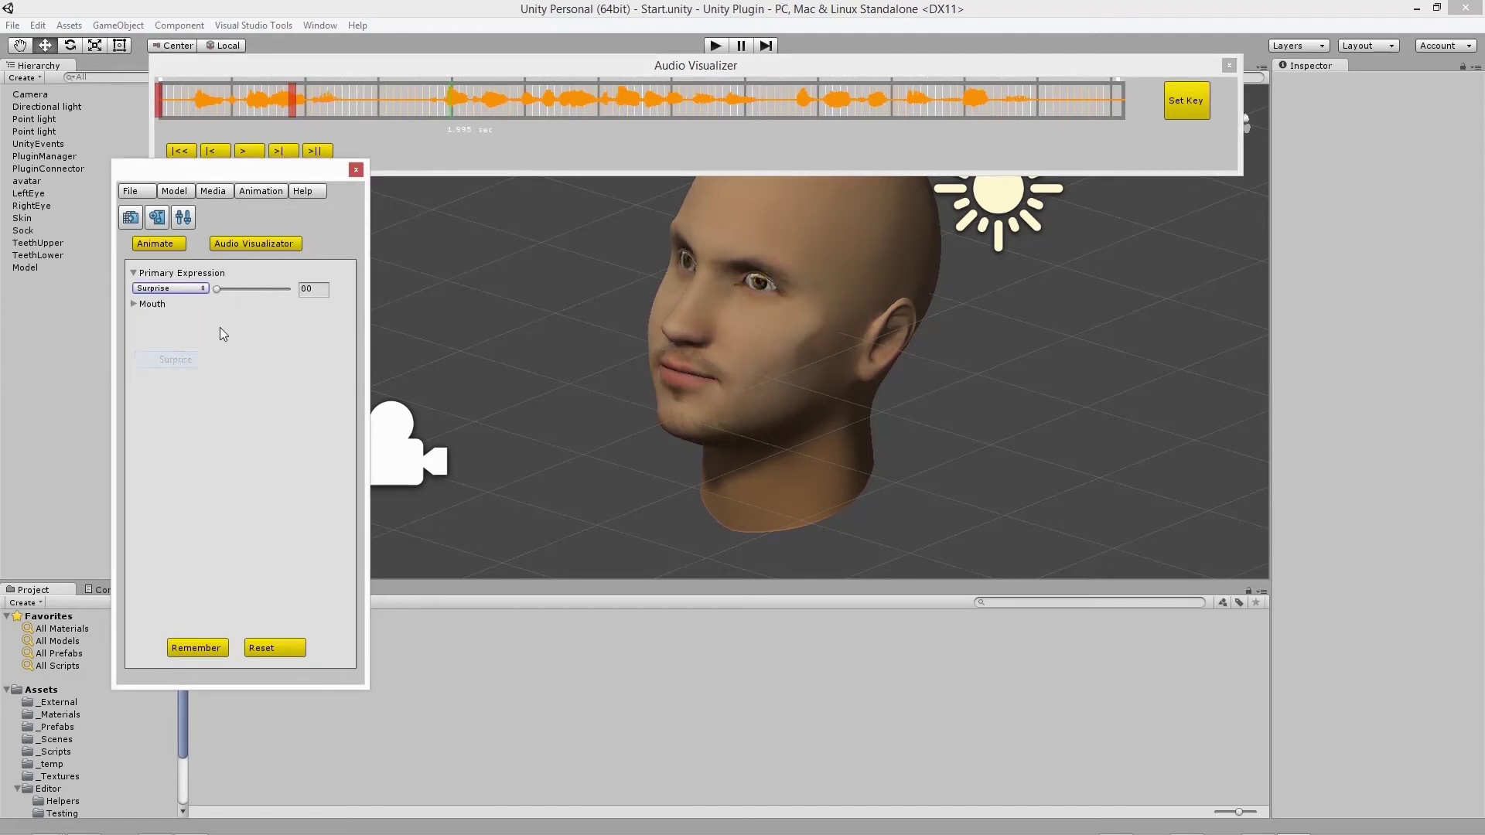
click(266, 292)
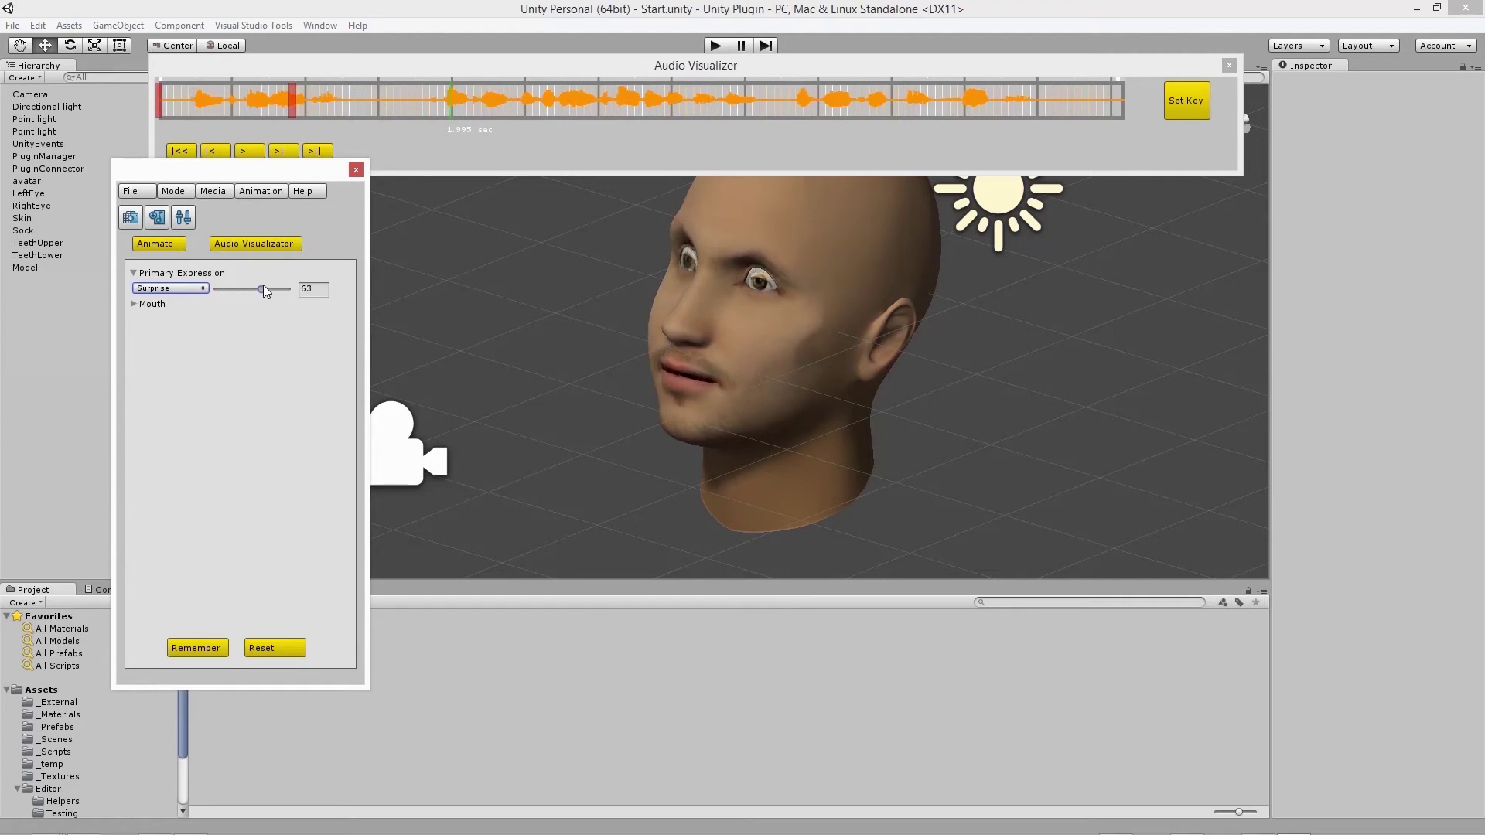
click(1190, 105)
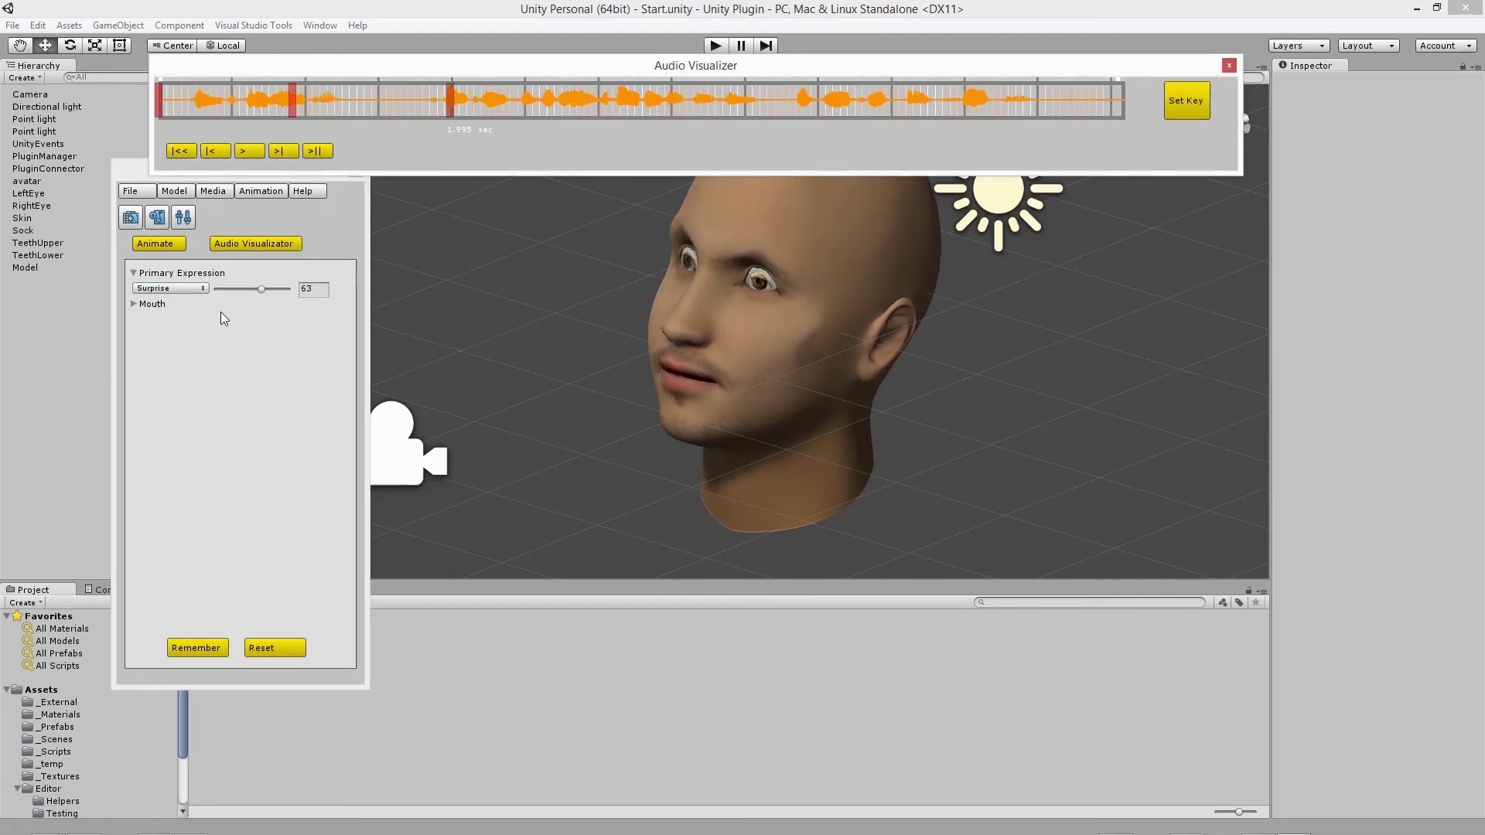
Step: Key the Fear expression at strength 17 at 3.117 seconds
click(190, 288)
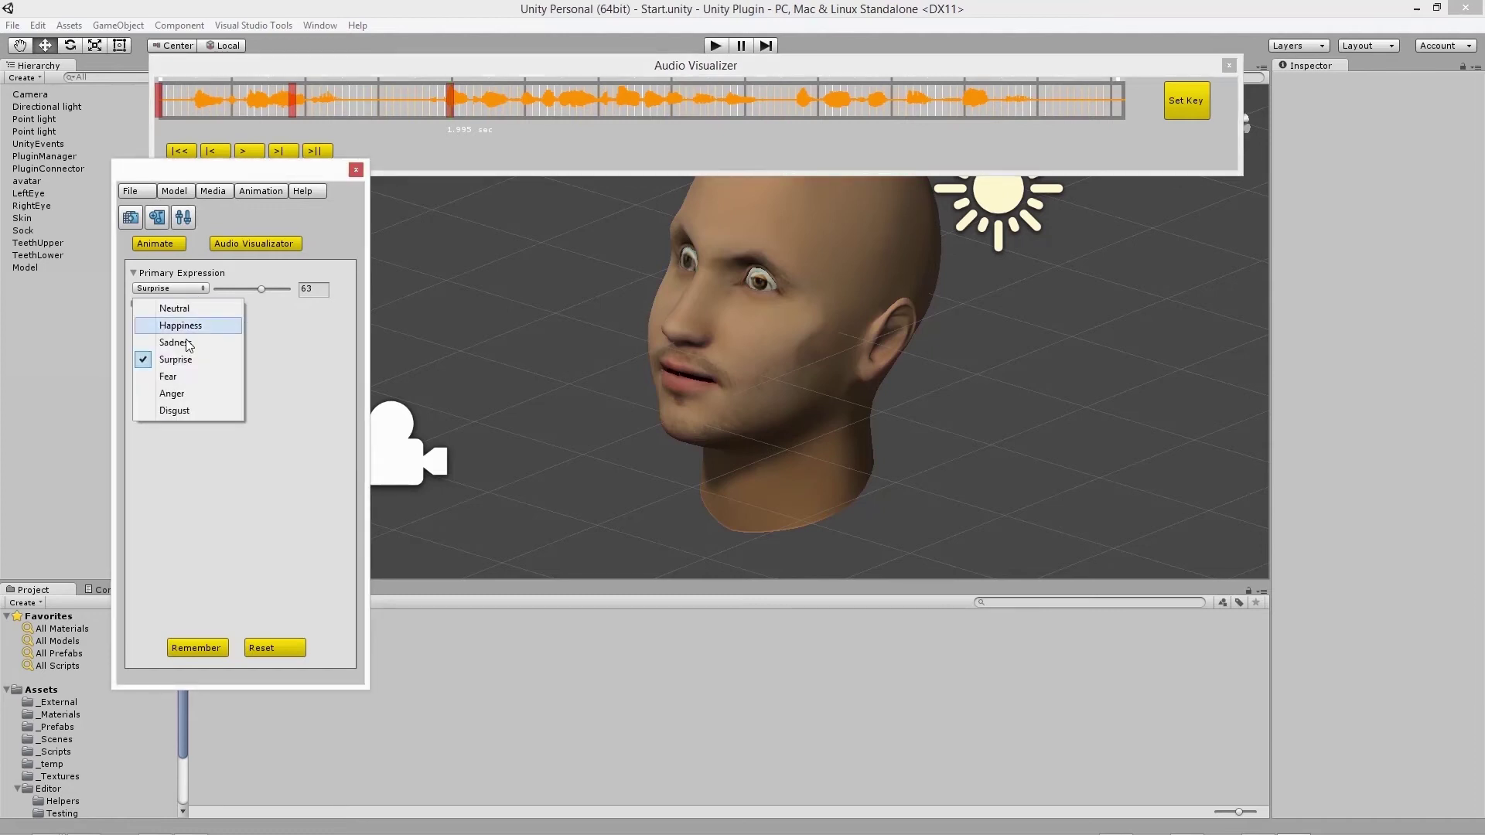
click(187, 378)
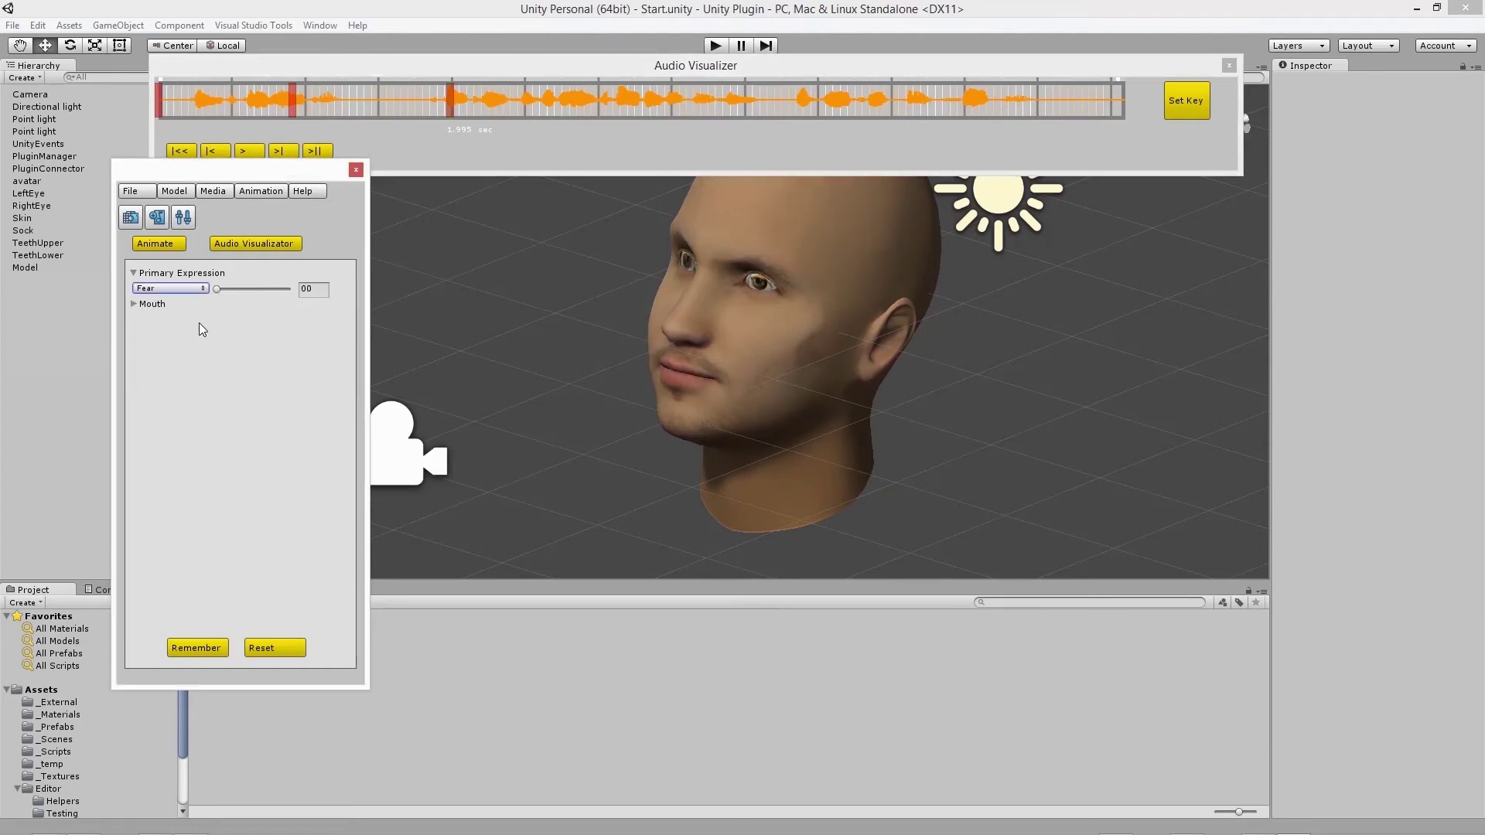
drag(215, 286, 229, 288)
click(614, 103)
click(1199, 103)
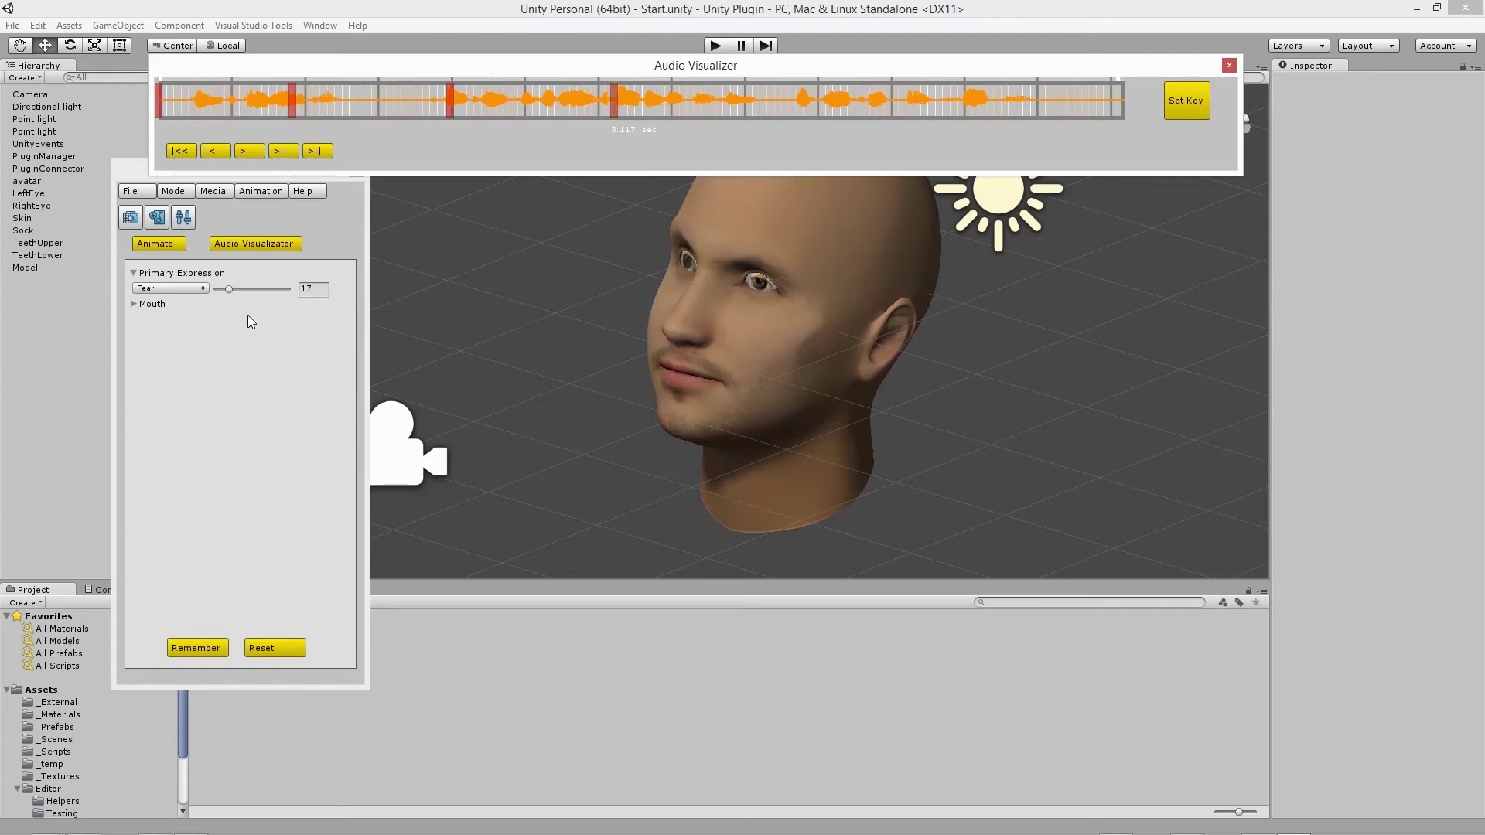
Step: Switch the abstraction level to Fine-control level editing
click(182, 219)
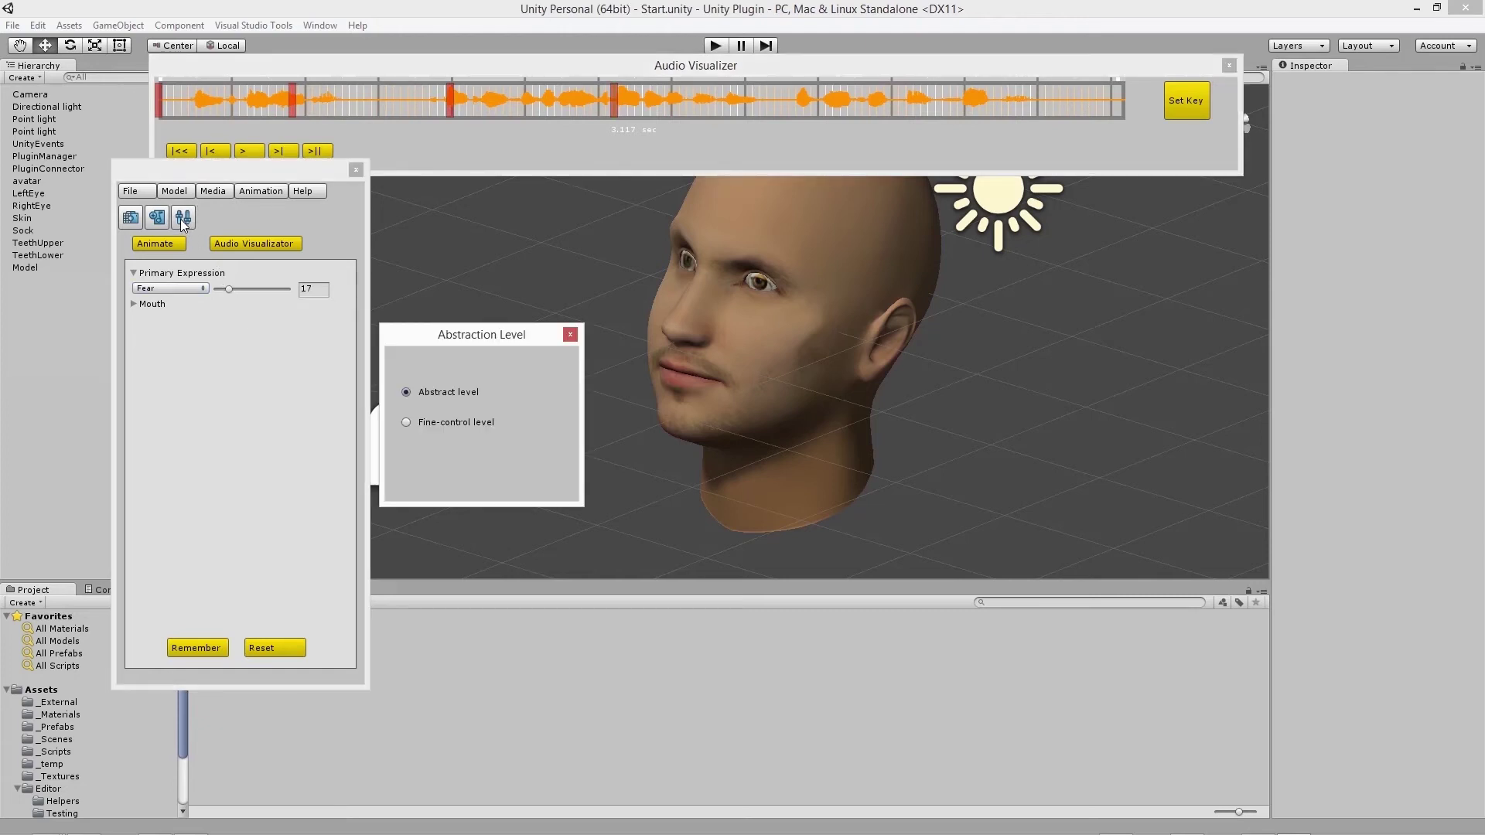
click(406, 422)
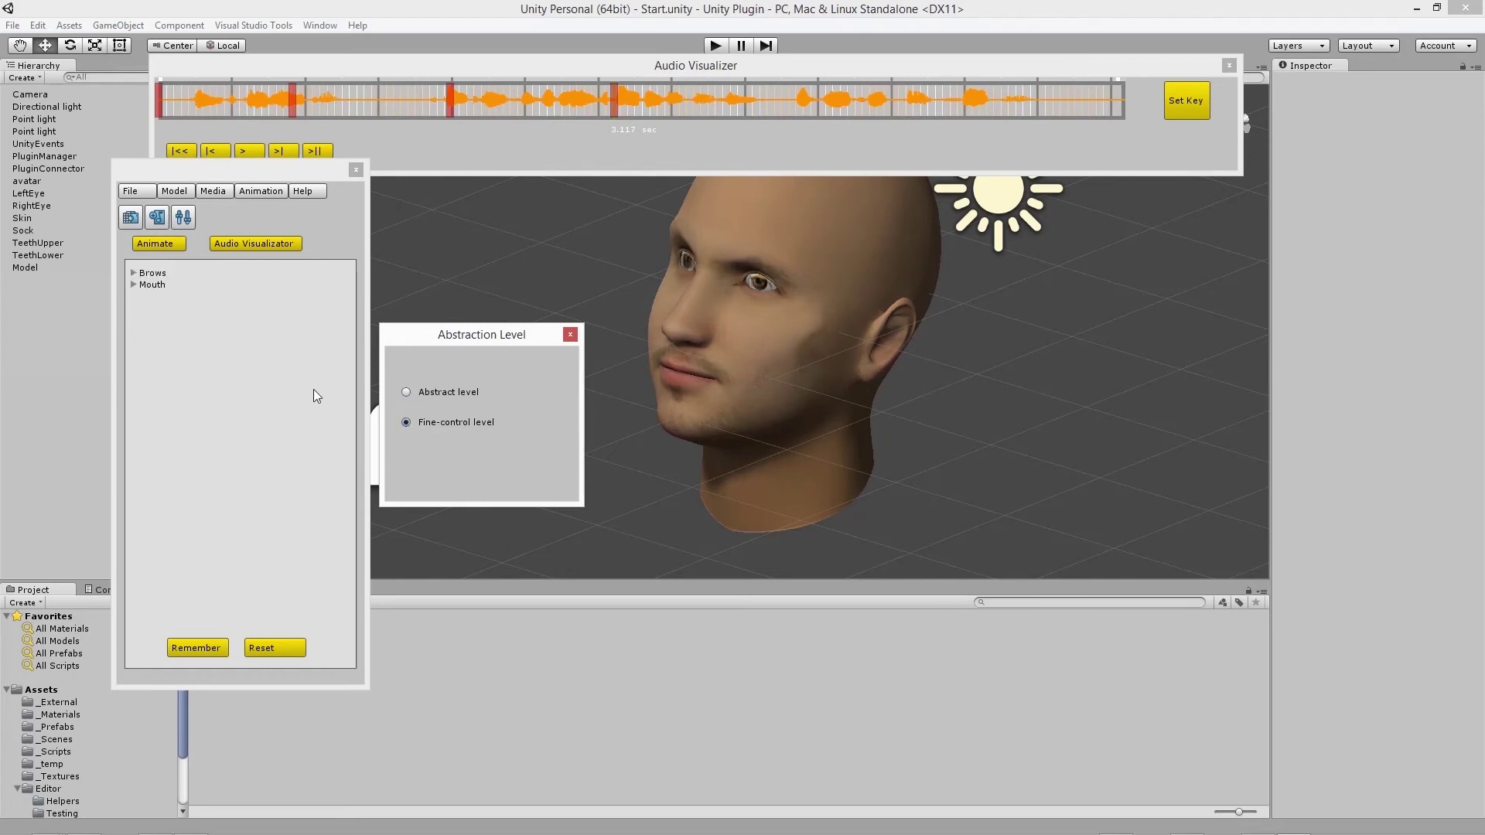
click(227, 351)
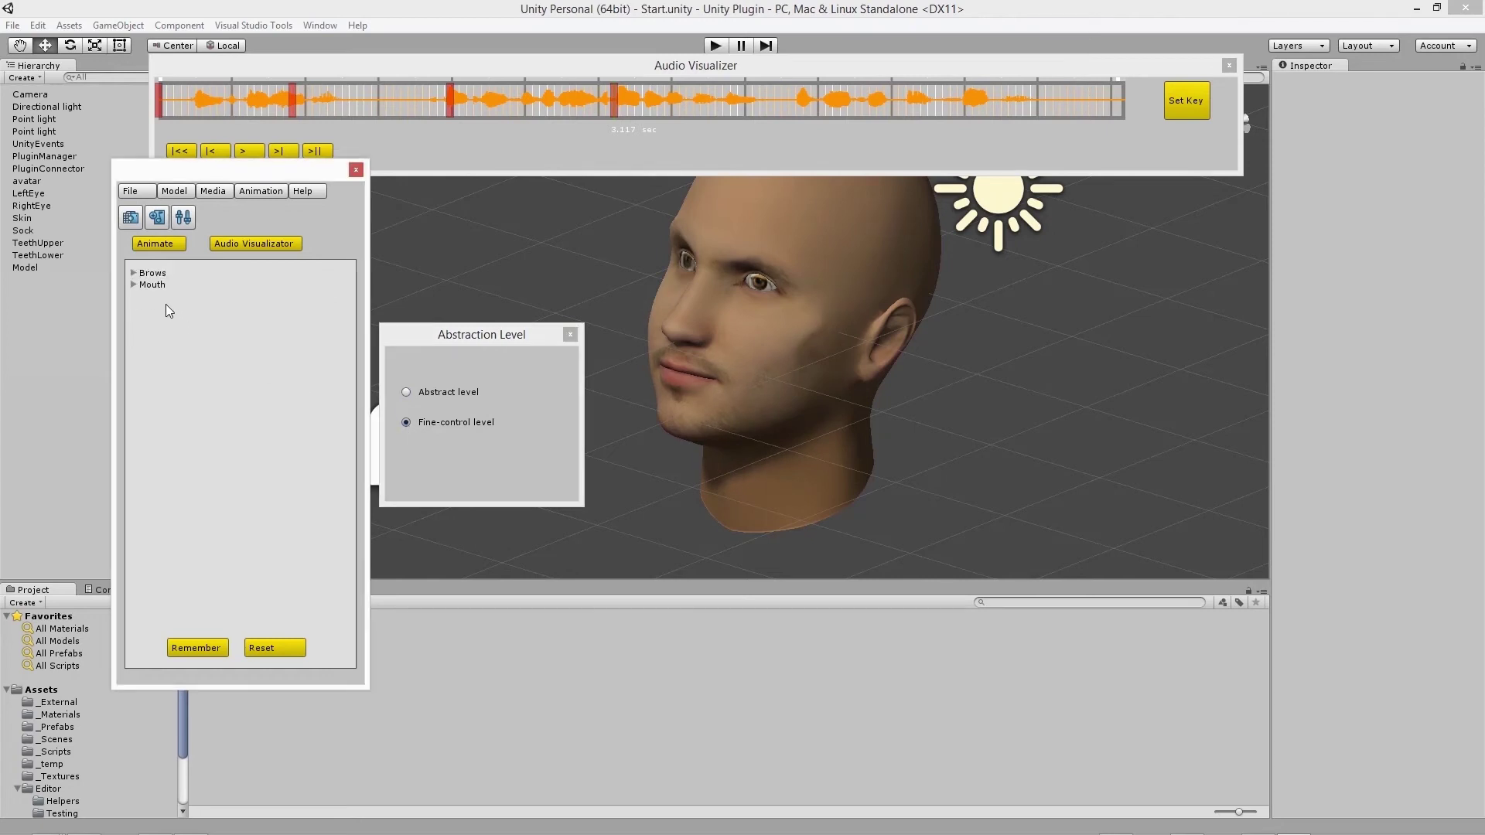
Step: Raise the middle of the brows, then try lowering them with Brow Mid Down
click(135, 274)
click(141, 285)
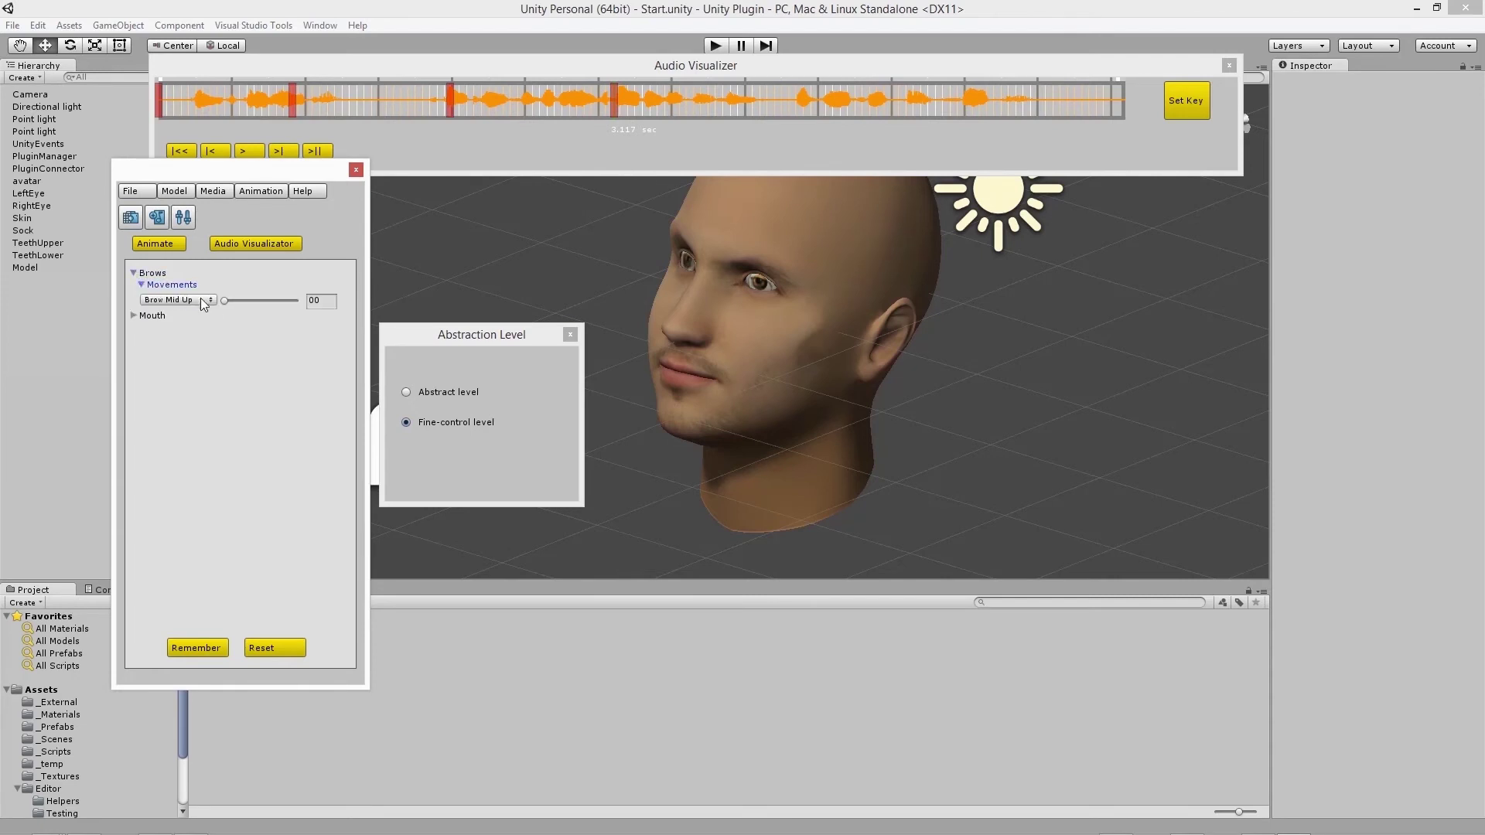
mouse_move(239, 304)
mouse_down()
mouse_move(275, 296)
mouse_move(215, 303)
mouse_up()
click(198, 301)
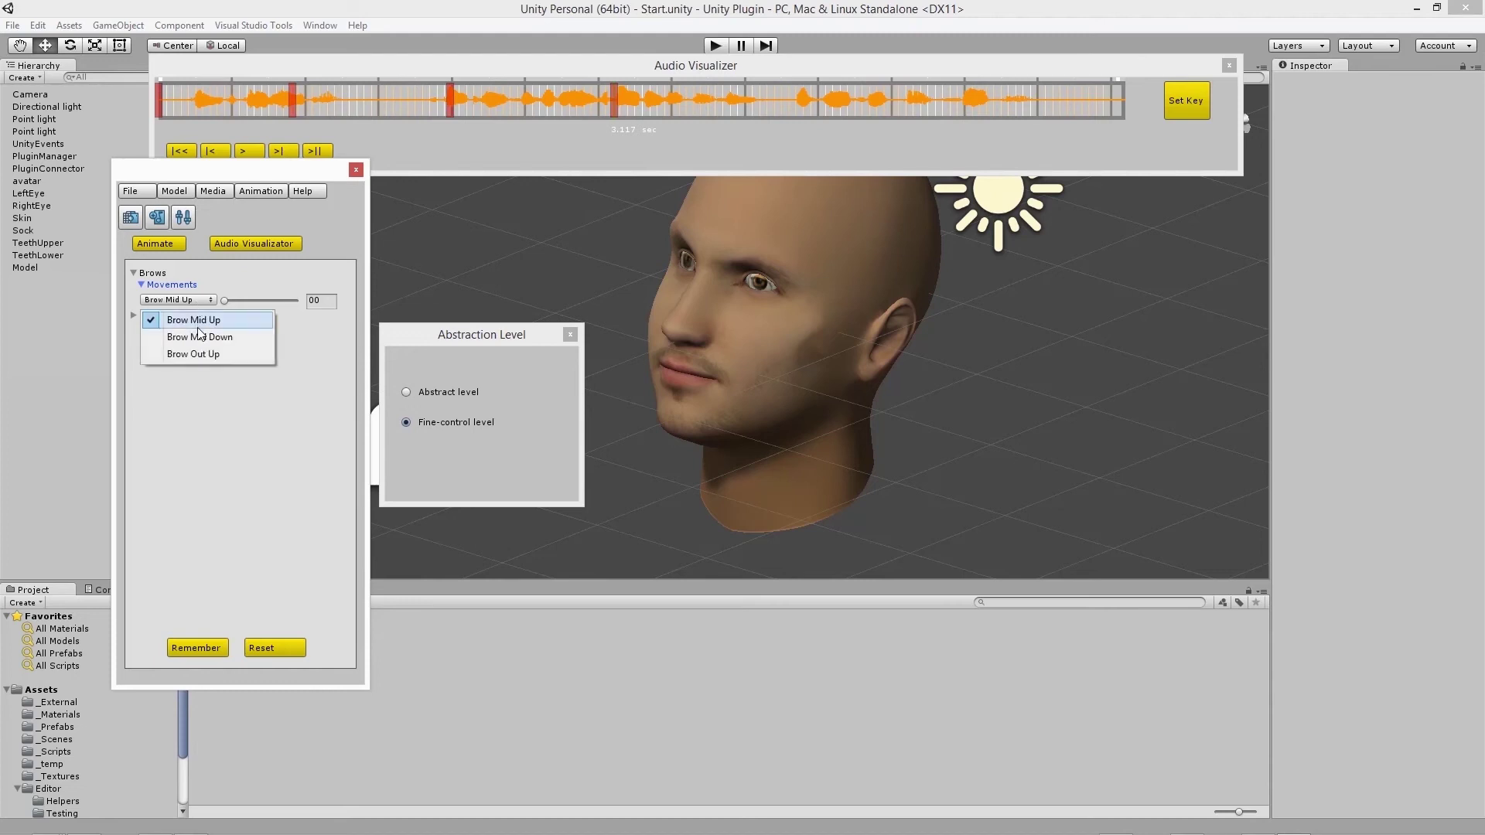
click(200, 332)
click(207, 301)
click(210, 336)
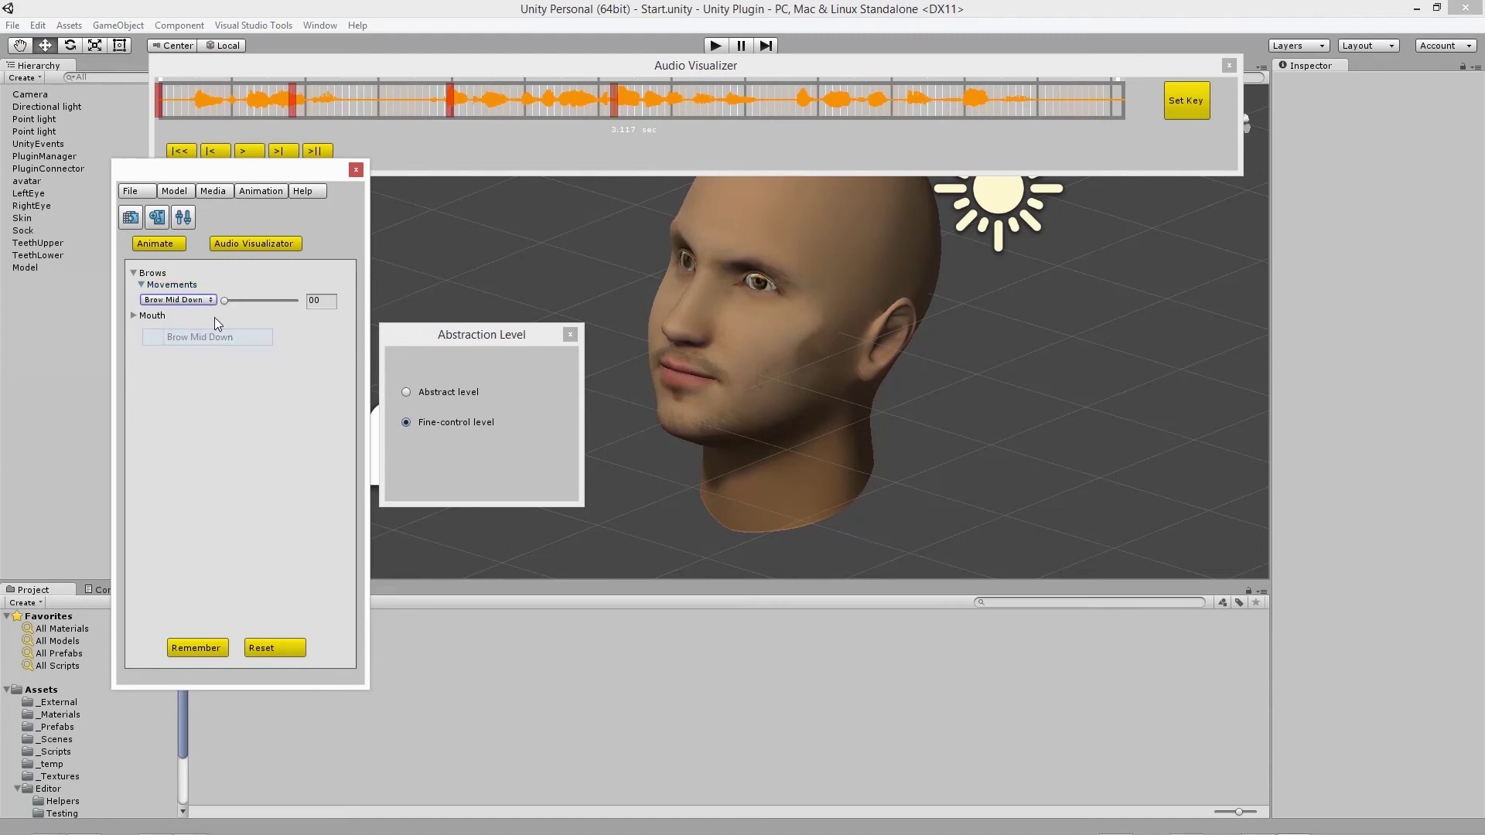
drag(226, 300, 174, 309)
Step: Using the high-level mouth sliders, open the jaw to 59 and widen the lips to 93
click(149, 316)
click(167, 327)
drag(274, 341, 209, 364)
click(280, 361)
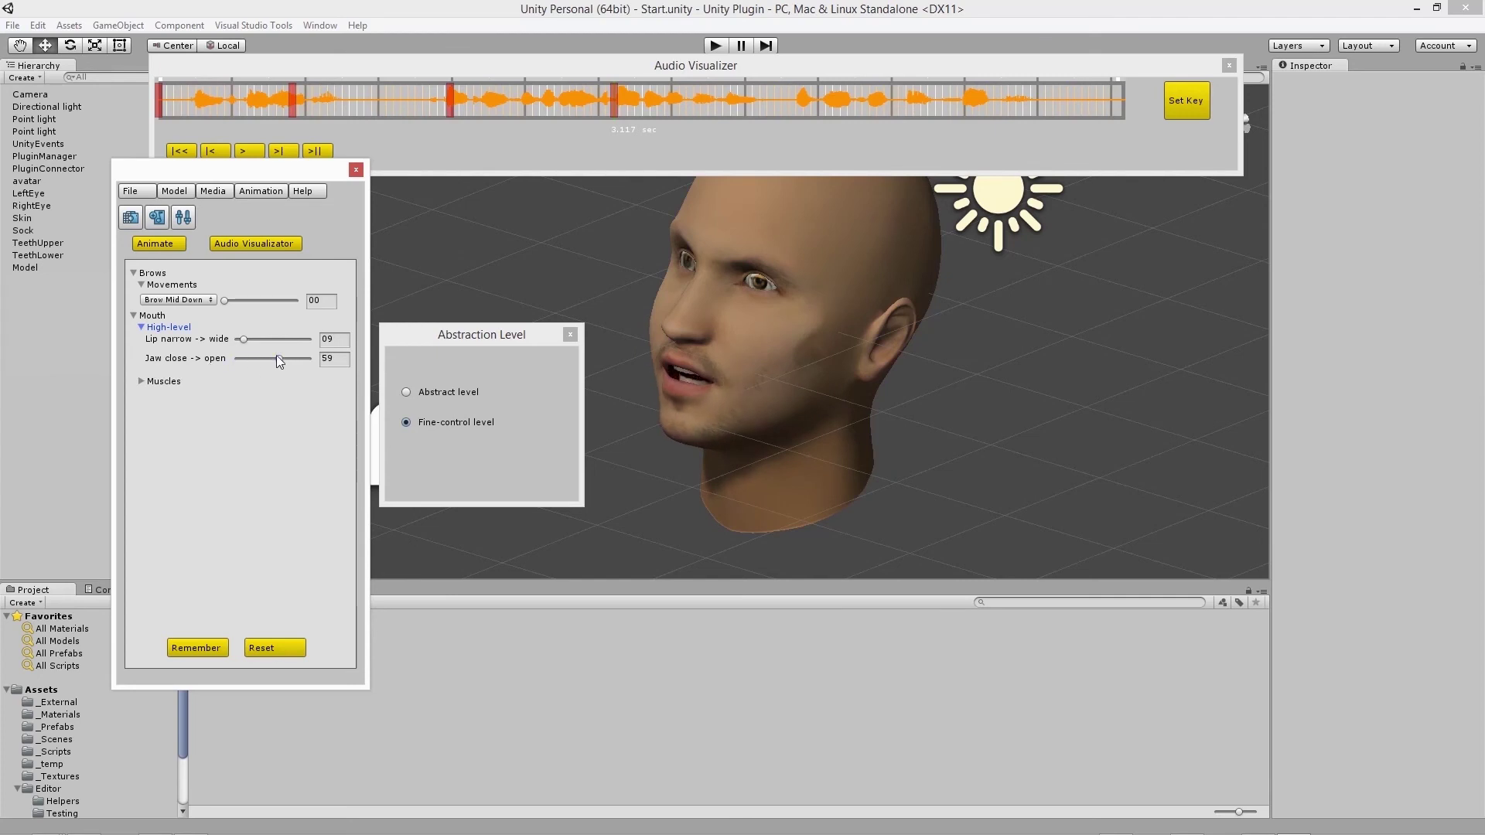
drag(244, 340, 307, 345)
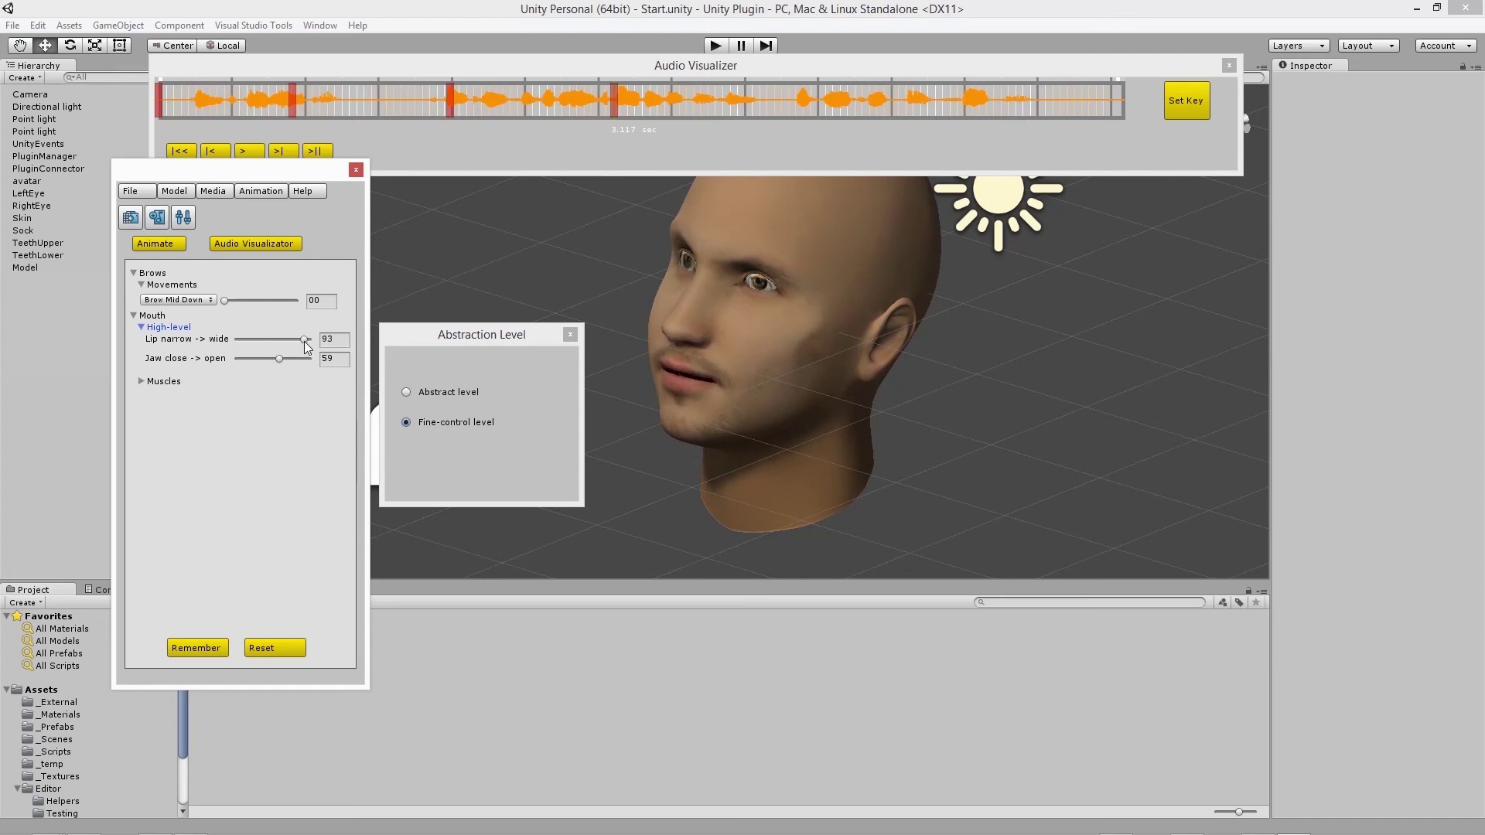
click(1230, 66)
Step: Close the Abstraction Level window, select the scene camera and raise it slightly
click(570, 335)
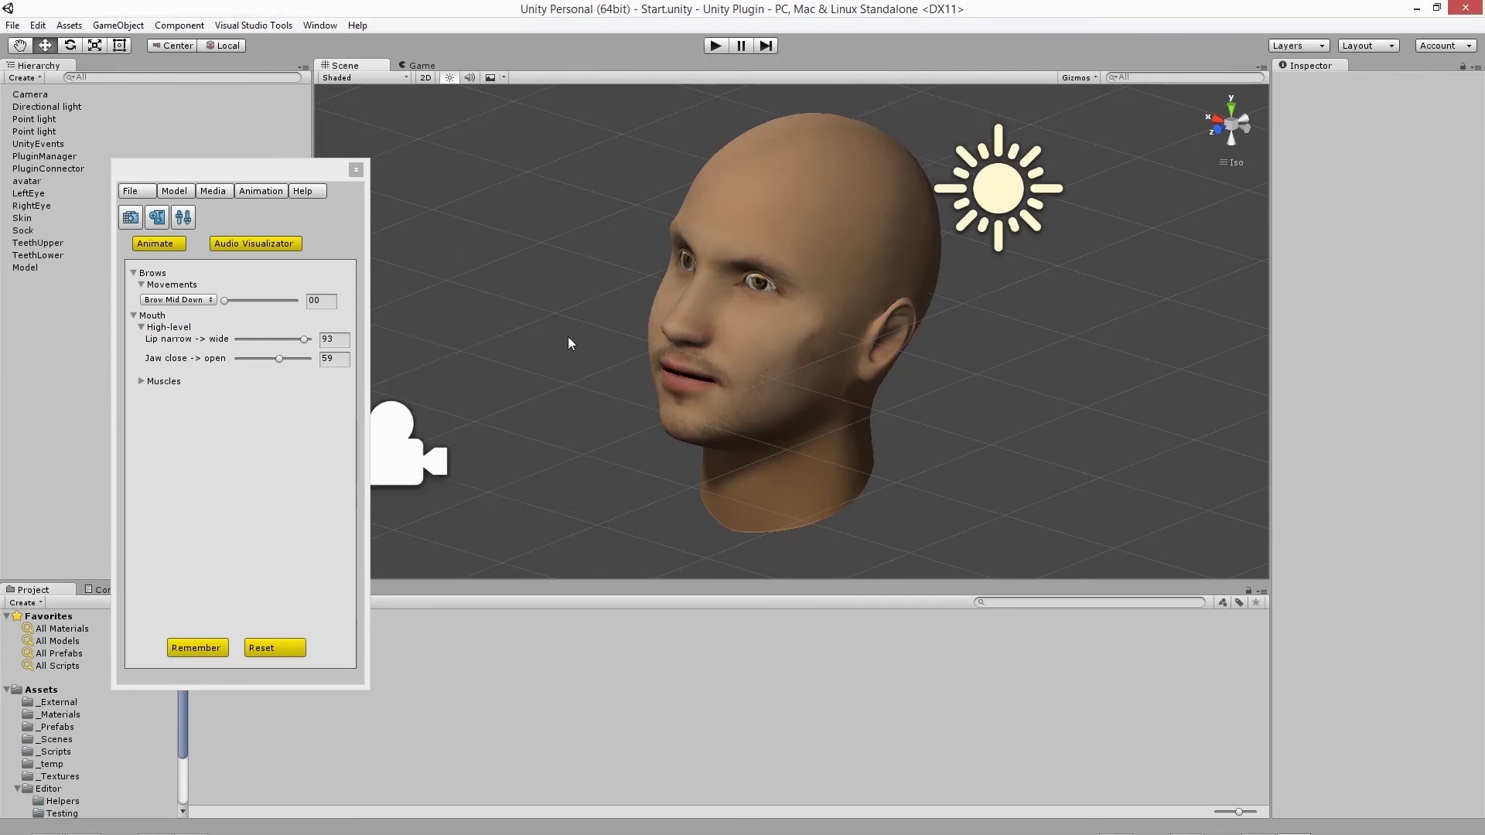
click(406, 427)
mouse_move(388, 382)
mouse_down()
mouse_move(392, 350)
mouse_move(389, 376)
mouse_up()
drag(430, 424, 589, 359)
Step: Tilt the camera down to X 19.06 and move it closer to the face, at -0.079, 0.344, 2.532
key(e)
drag(523, 344, 538, 307)
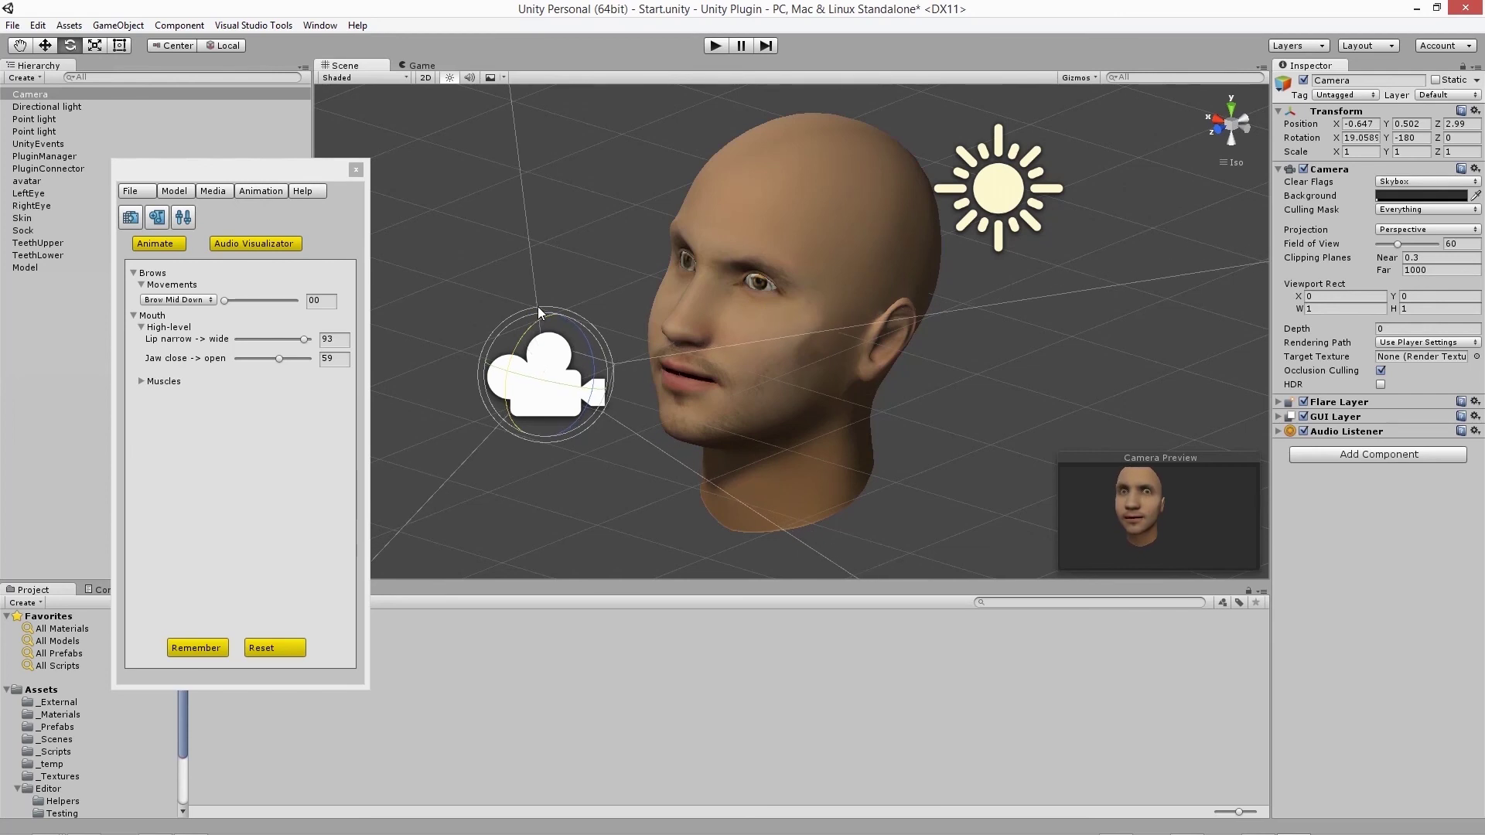
alt+drag(727, 254, 553, 256)
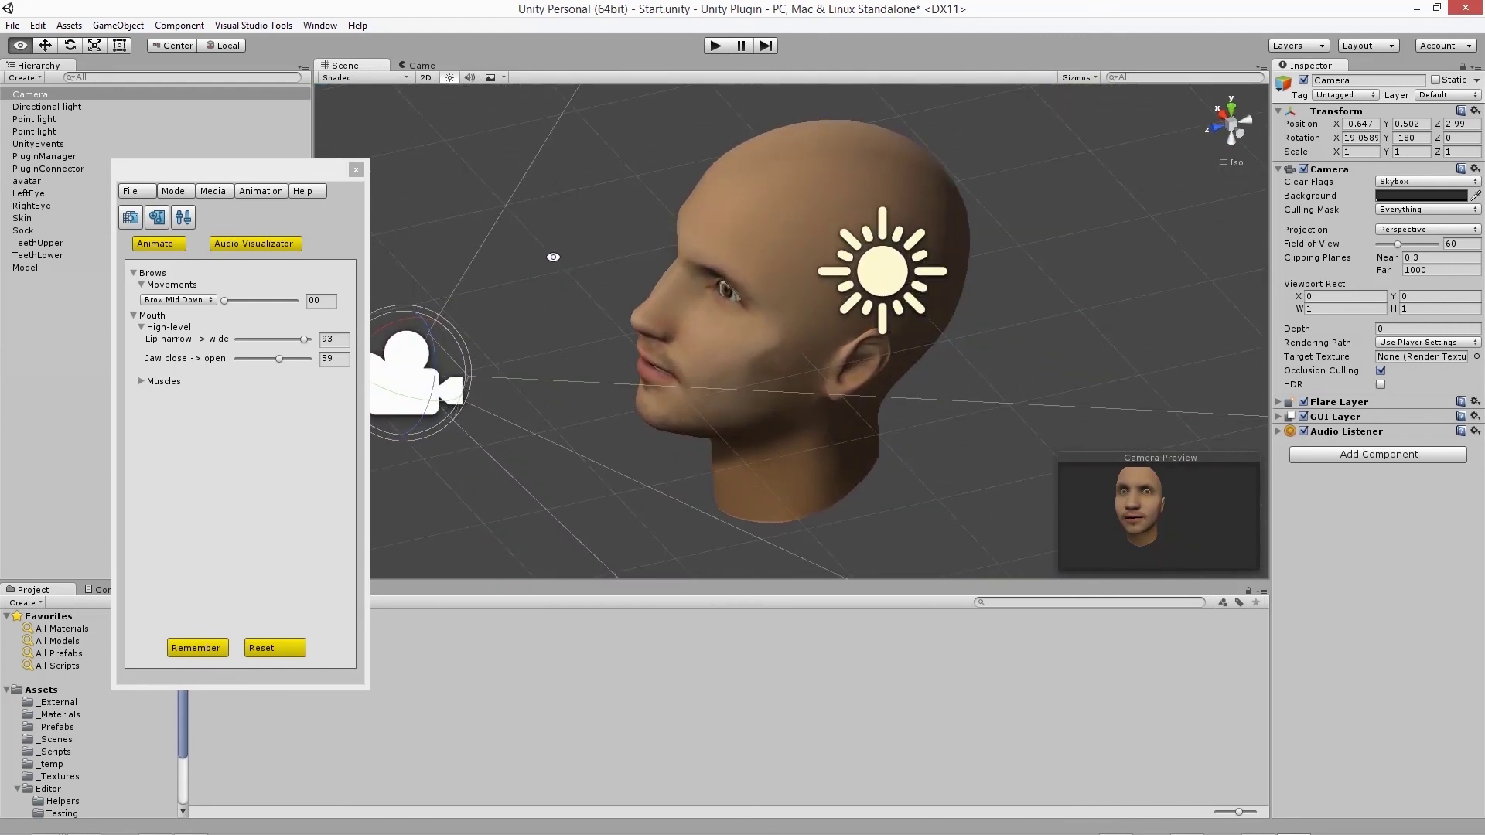
alt+drag(972, 314, 1133, 389)
scroll(883, 412, down, 3)
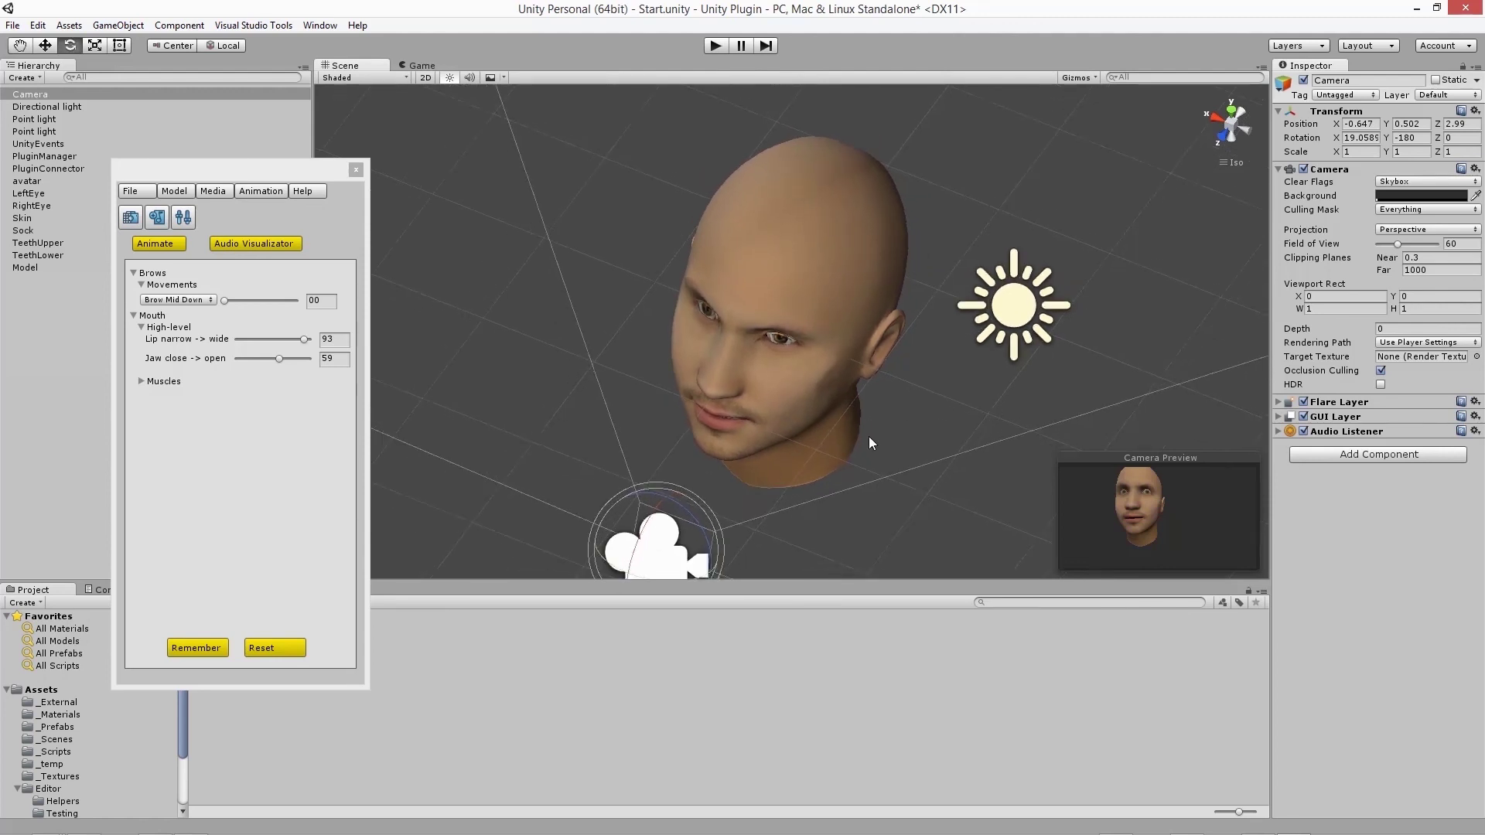
click(48, 46)
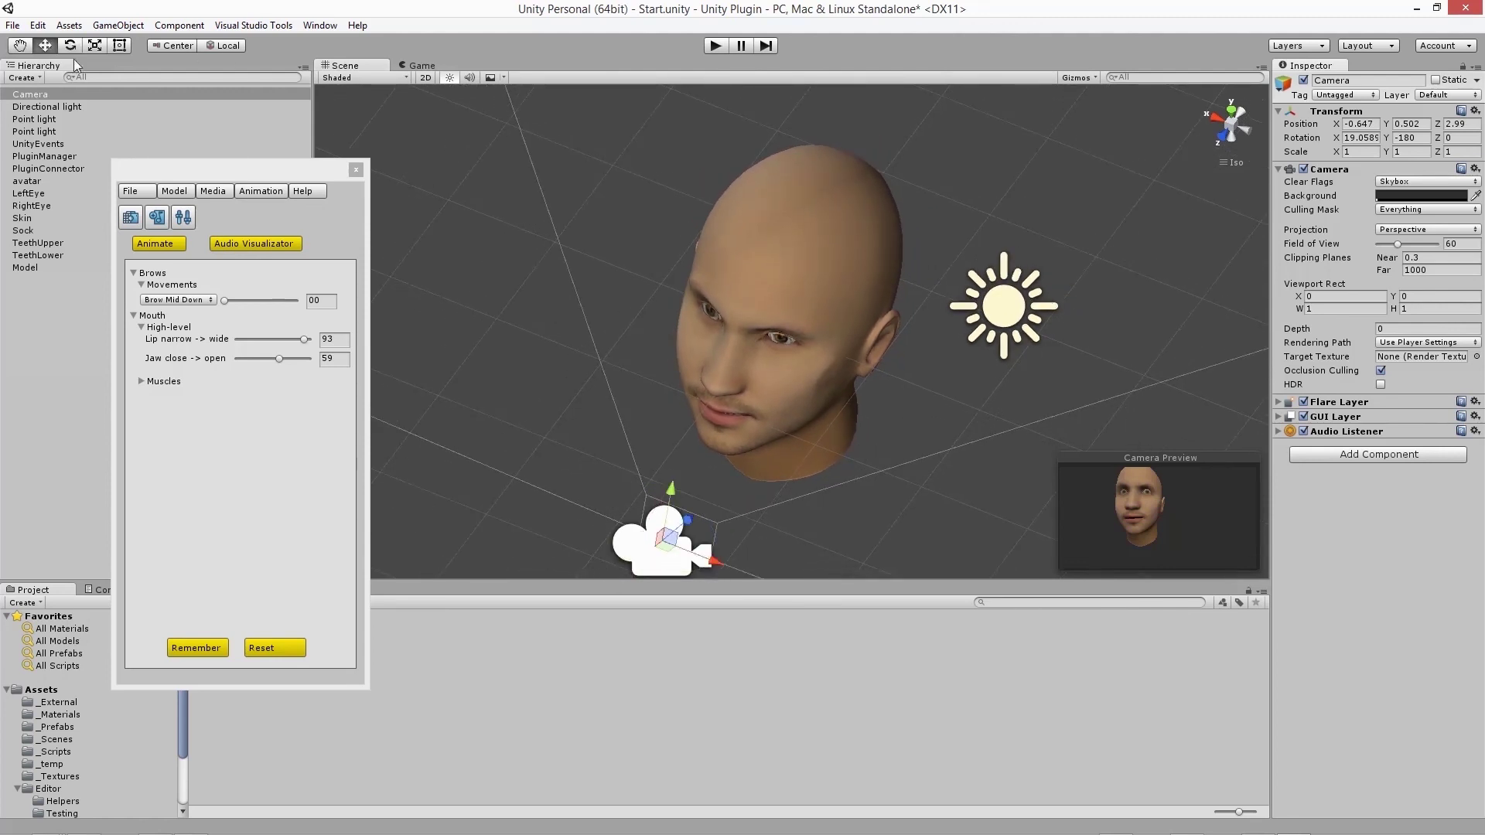
mouse_move(691, 528)
mouse_down()
mouse_move(720, 508)
mouse_move(686, 517)
mouse_up()
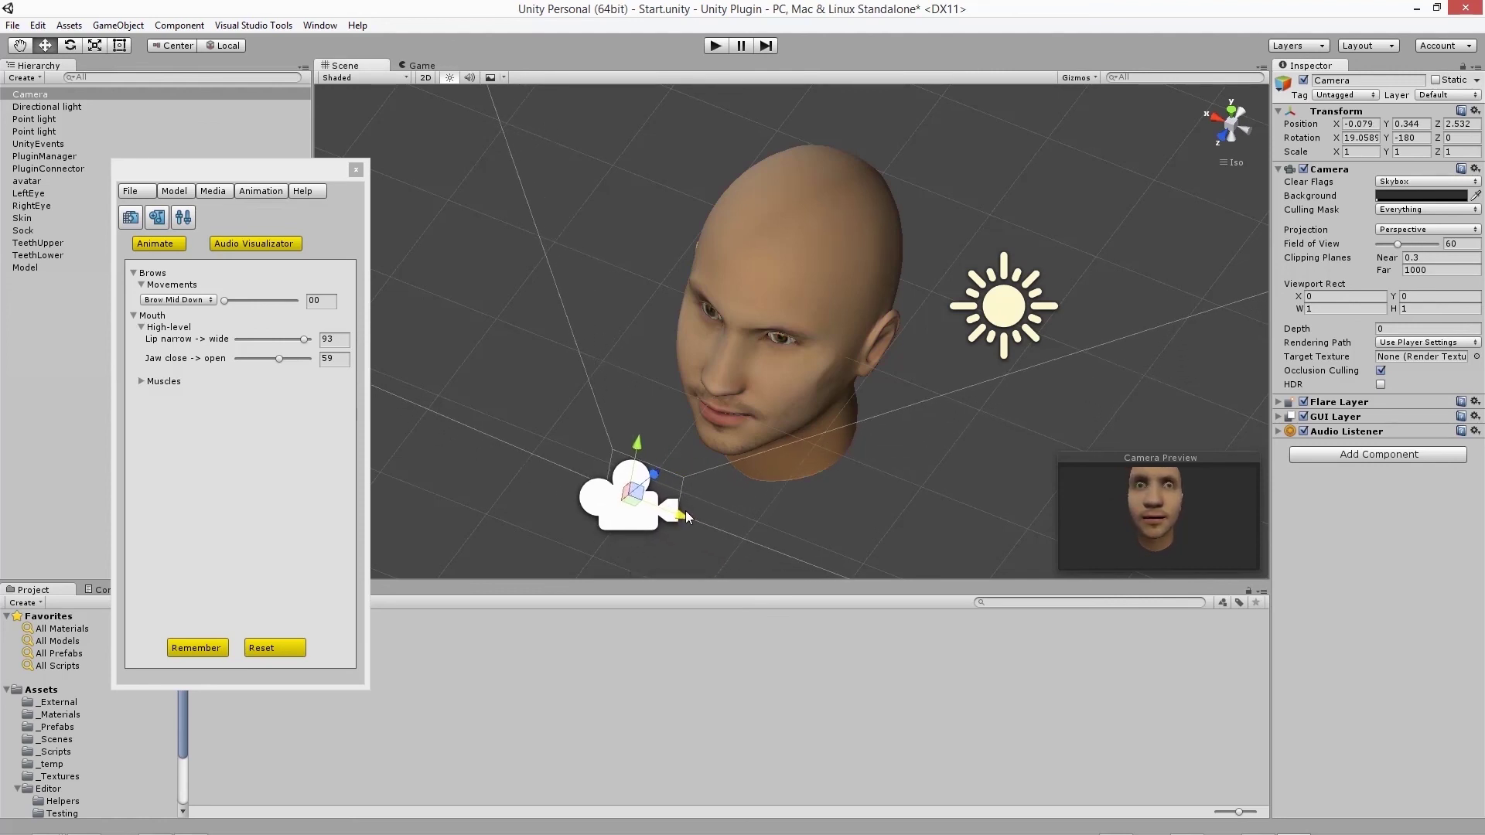